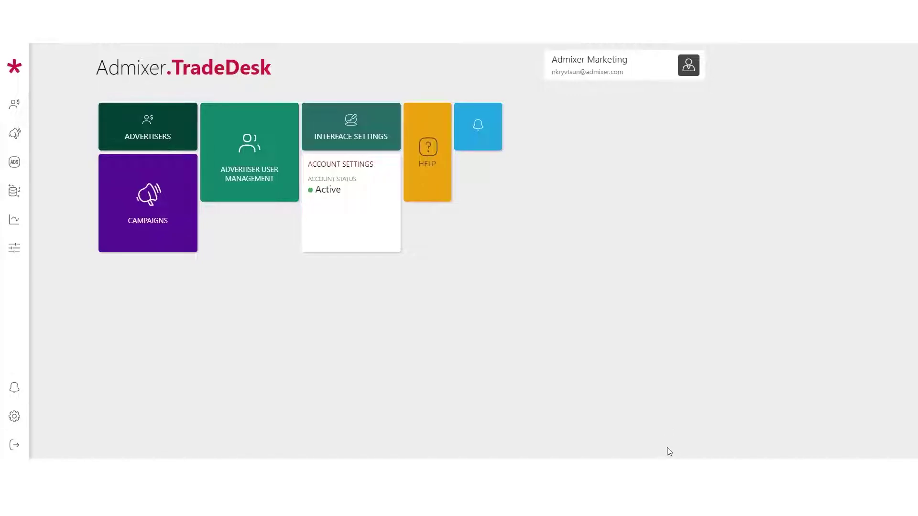
Start a new advertiser and enter "Test account" as both its name and display name
{"action": "left_click", "coordinate": [15, 104]}
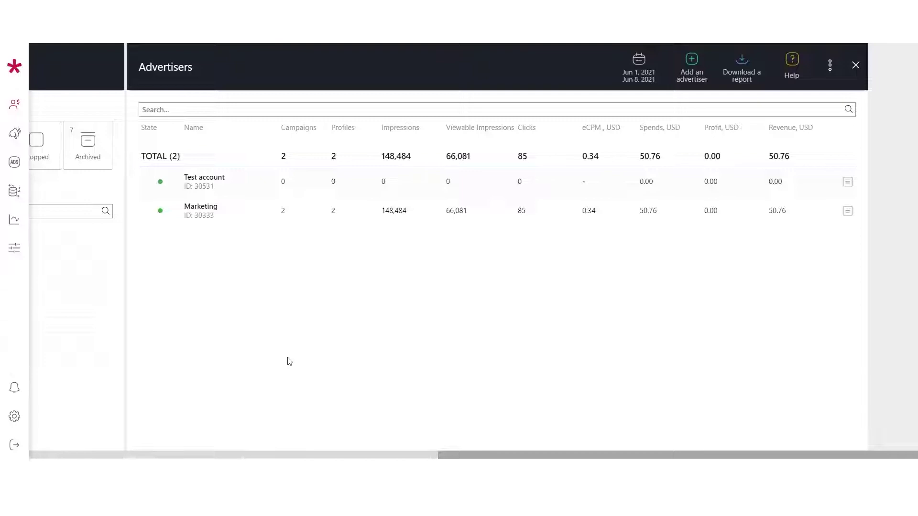
{"action": "left_click", "coordinate": [703, 73]}
{"action": "left_click", "coordinate": [720, 123]}
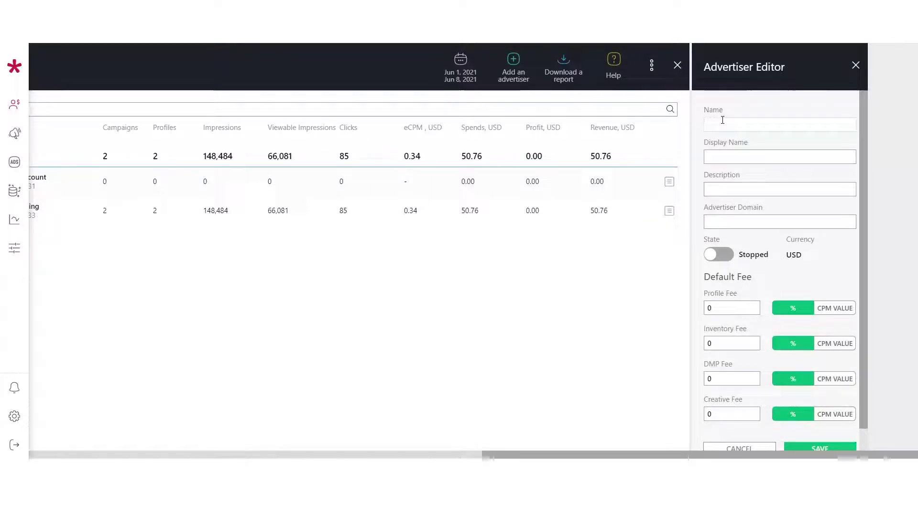
{"action": "type", "text": "Test account"}
{"action": "key", "text": "ctrl+a"}
{"action": "key", "text": "ctrl+c"}
{"action": "left_click", "coordinate": [736, 154]}
{"action": "key", "text": "ctrl+v"}
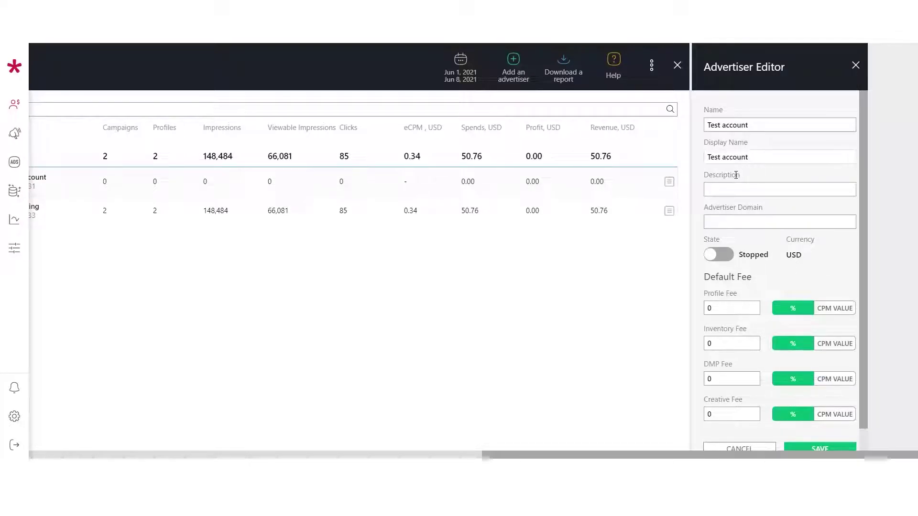
{"action": "left_click", "coordinate": [717, 220]}
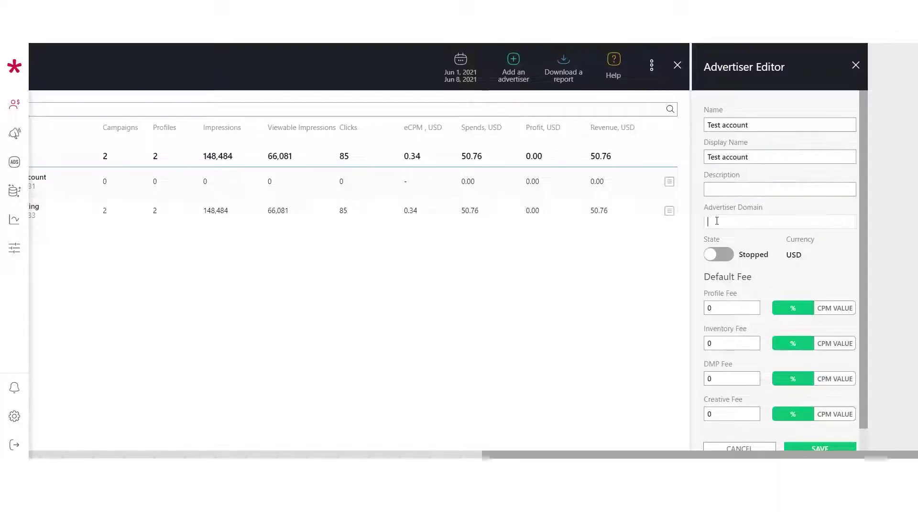
{"action": "type", "text": "htt"}
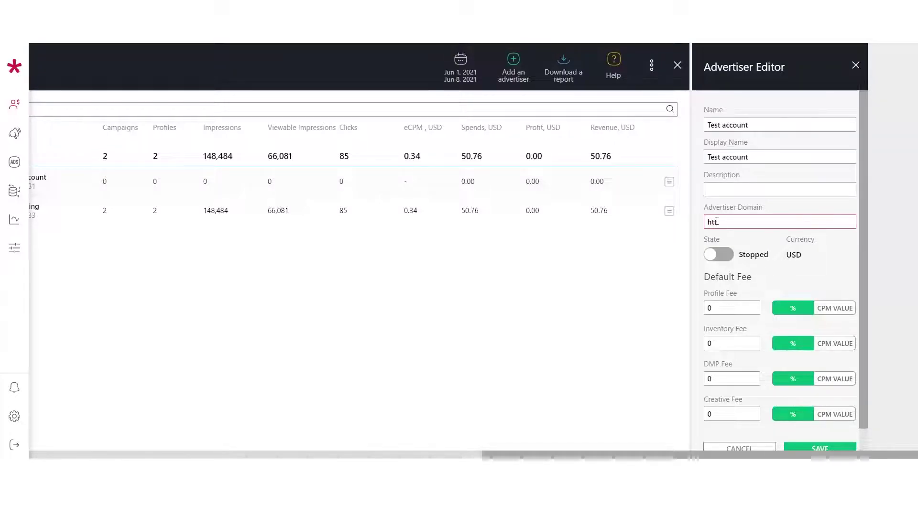
{"action": "type", "text": "ps://domain.com"}
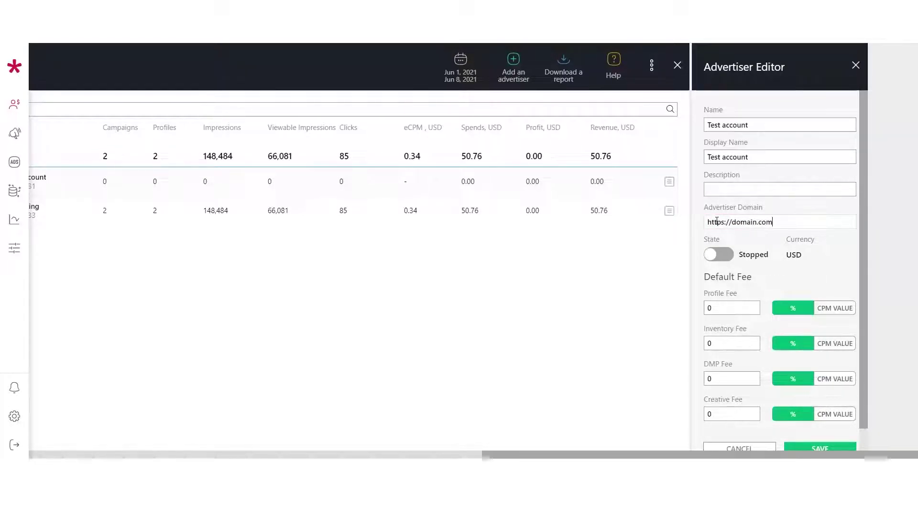
{"action": "left_click", "coordinate": [717, 256]}
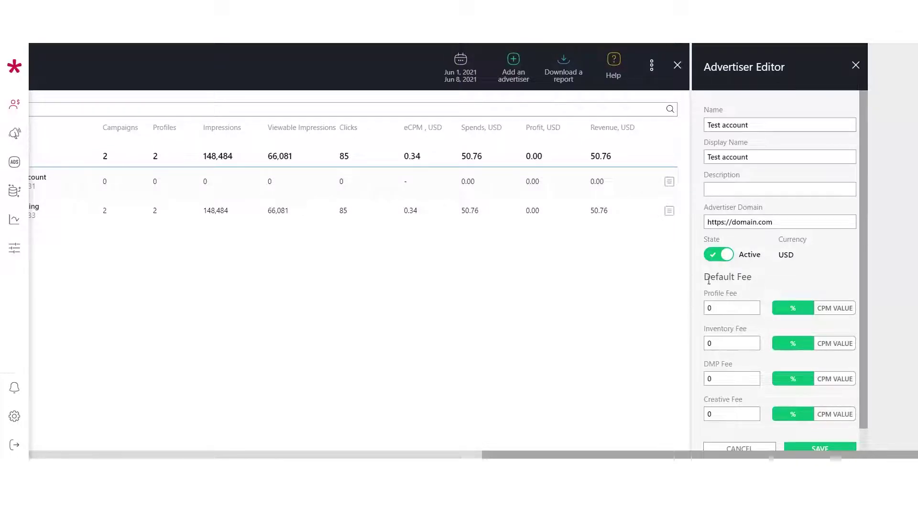
Set the advertiser's default profile fee to 1 % and save the advertiser
{"action": "scroll", "coordinate": [814, 417], "scroll_direction": "down", "scroll_amount": 1}
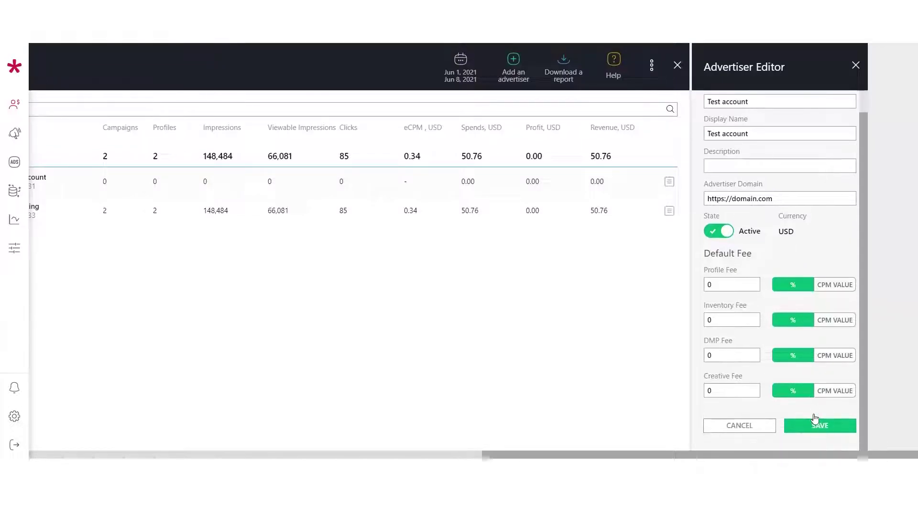
{"action": "double_click", "coordinate": [709, 285]}
{"action": "type", "text": "1"}
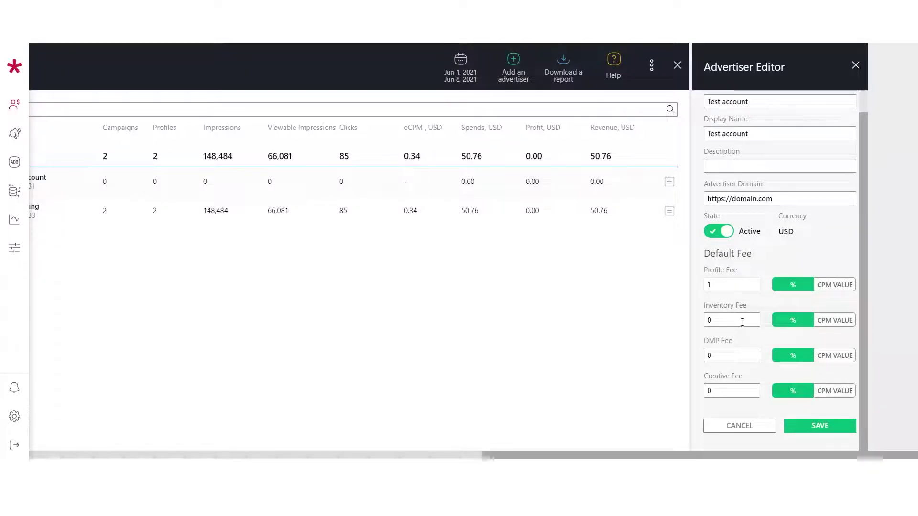
{"action": "left_click", "coordinate": [795, 427]}
{"action": "scroll", "coordinate": [784, 377], "scroll_direction": "down", "scroll_amount": 1}
{"action": "left_click", "coordinate": [805, 427]}
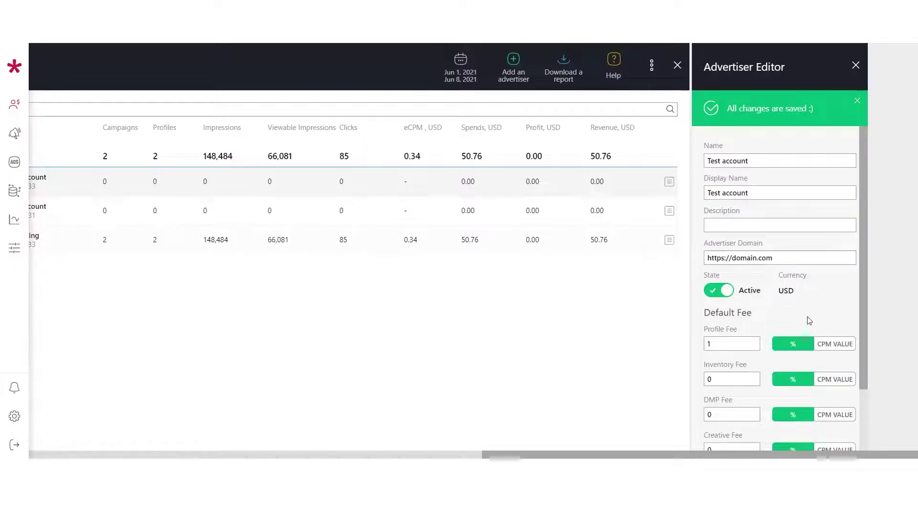
{"action": "scroll", "coordinate": [809, 320], "scroll_direction": "down", "scroll_amount": 2}
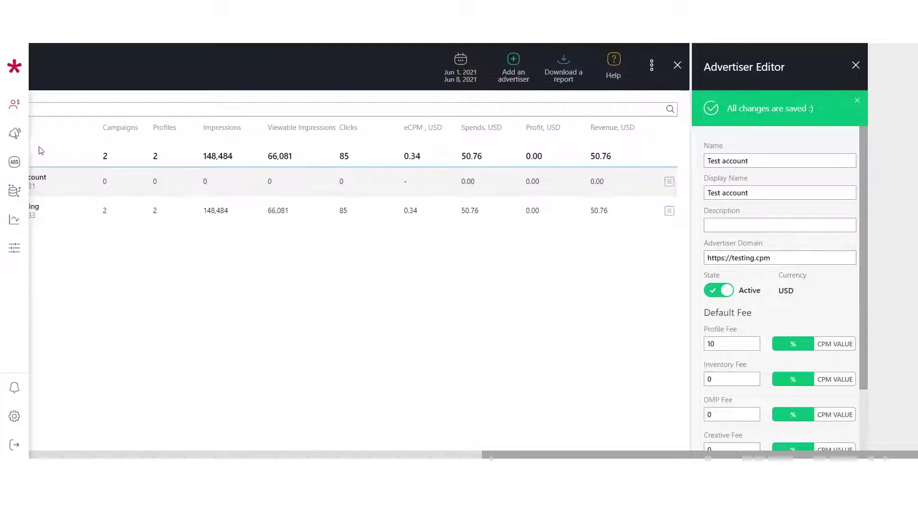
Go from the advertisers to the campaigns list and start a new campaign named "Promotion"
{"action": "left_click", "coordinate": [13, 67]}
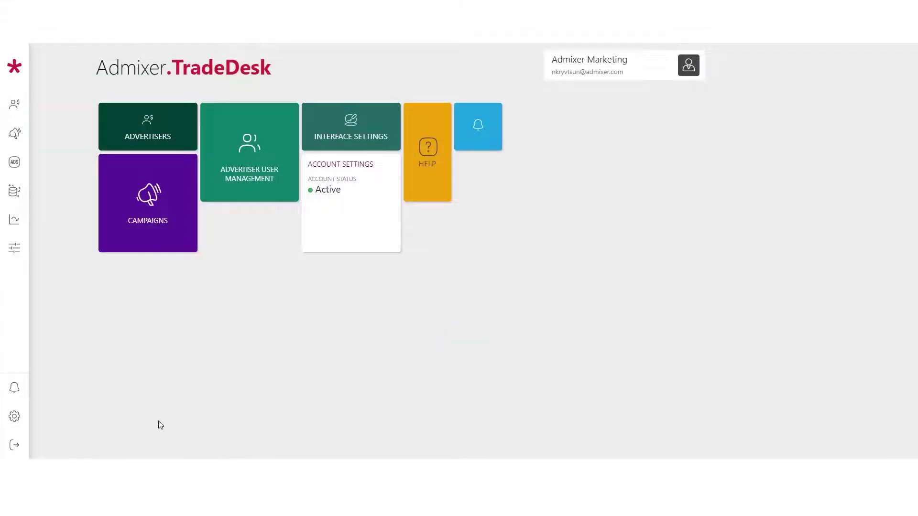
{"action": "left_click", "coordinate": [14, 134]}
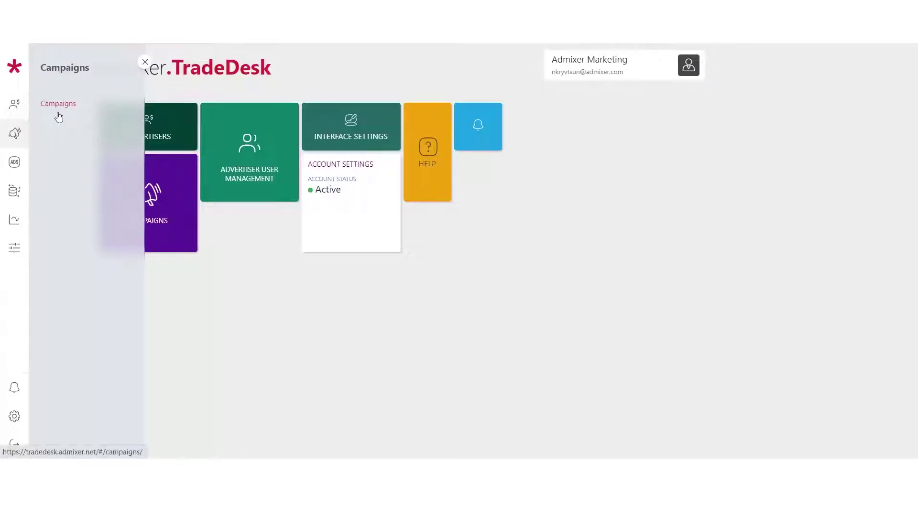
{"action": "left_click", "coordinate": [57, 114]}
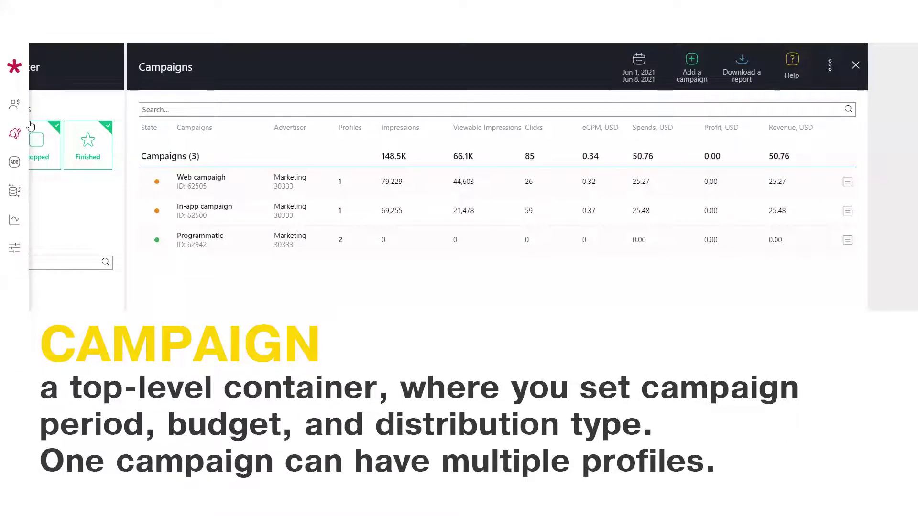
{"action": "left_click", "coordinate": [695, 87]}
{"action": "left_click", "coordinate": [505, 124]}
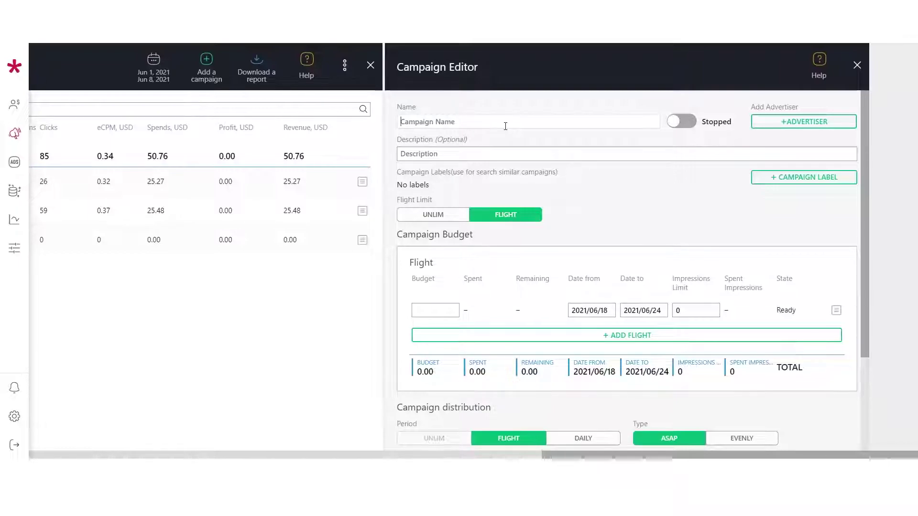
{"action": "type", "text": "Promotion"}
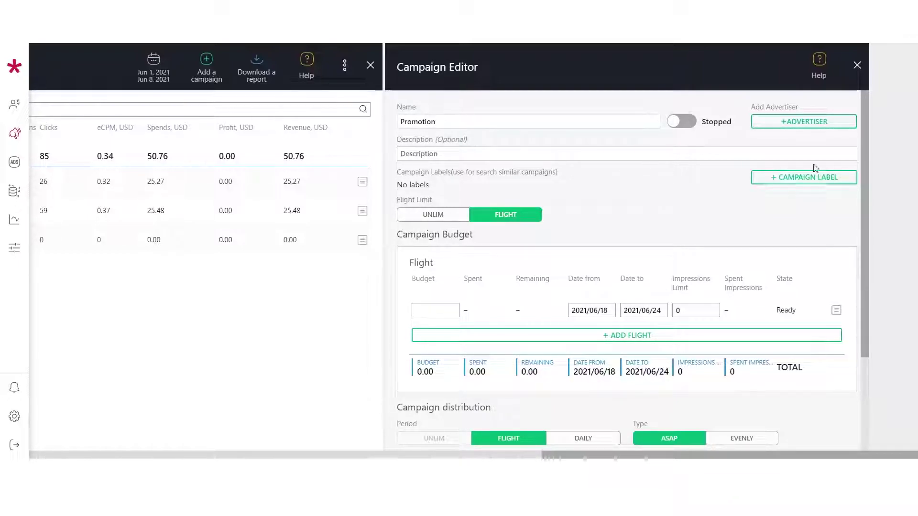
Assign the advertiser "Test account" to the Promotion campaign
{"action": "left_click", "coordinate": [796, 123]}
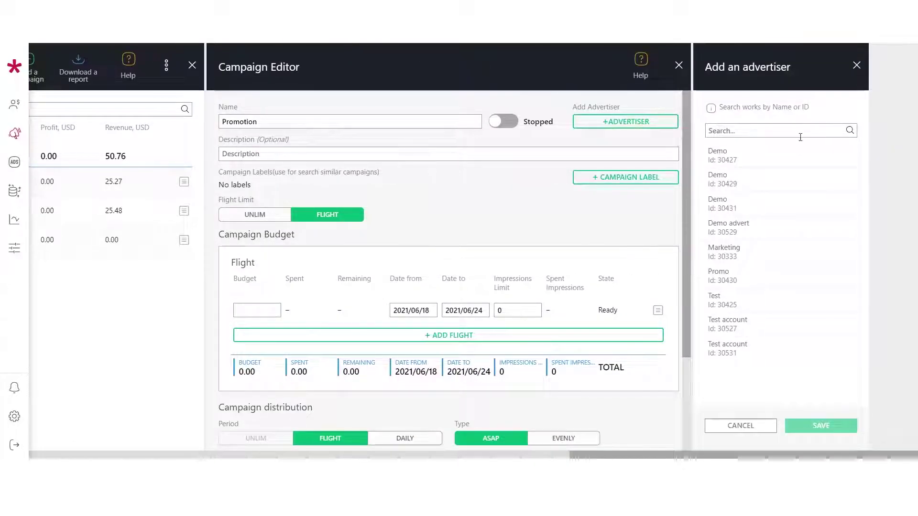
{"action": "left_click", "coordinate": [787, 324]}
{"action": "left_click", "coordinate": [820, 426]}
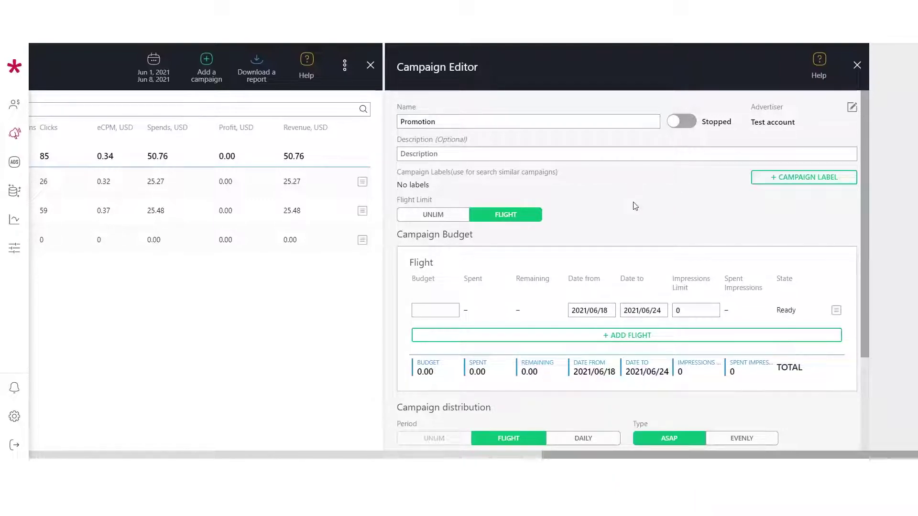
Set the campaign's flight limit to Flight and date the first flight from 2021/06/19 to 2021/08/14
{"action": "left_click", "coordinate": [431, 215]}
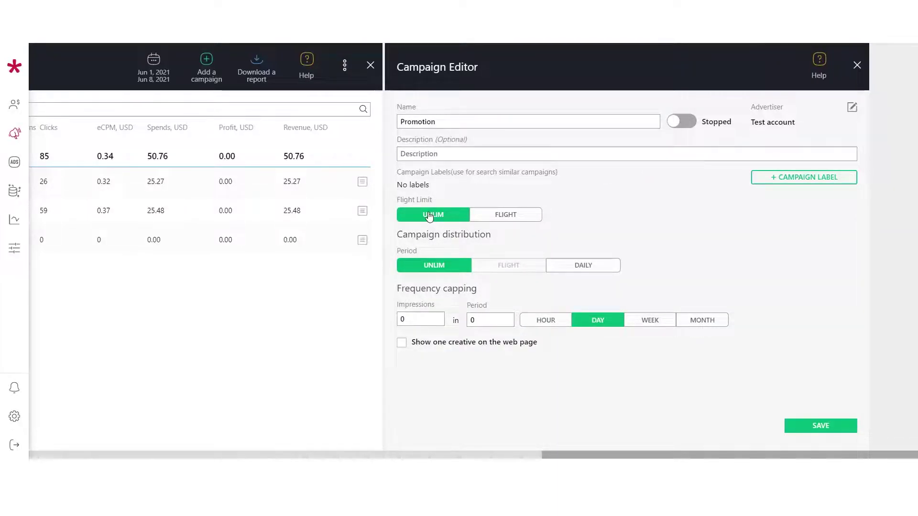
{"action": "left_click", "coordinate": [491, 220]}
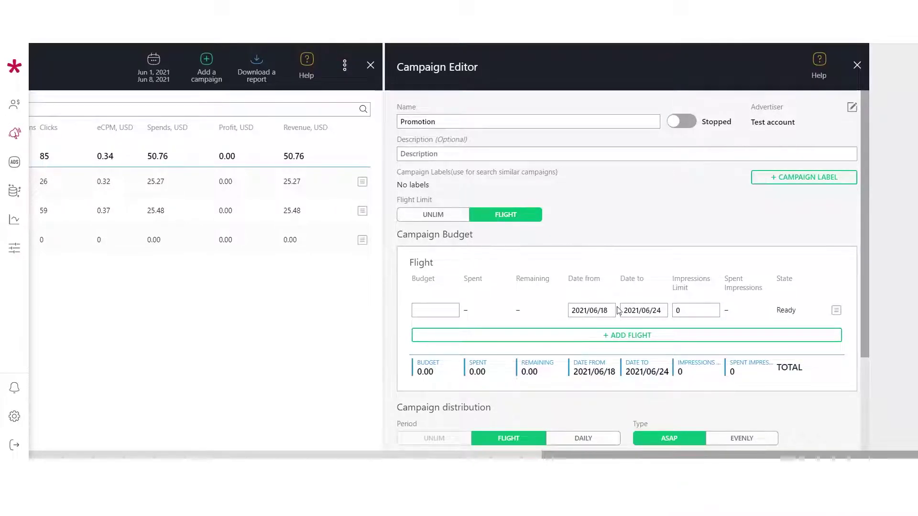
{"action": "scroll", "coordinate": [617, 287], "scroll_direction": "down", "scroll_amount": 2}
{"action": "left_click", "coordinate": [592, 249]}
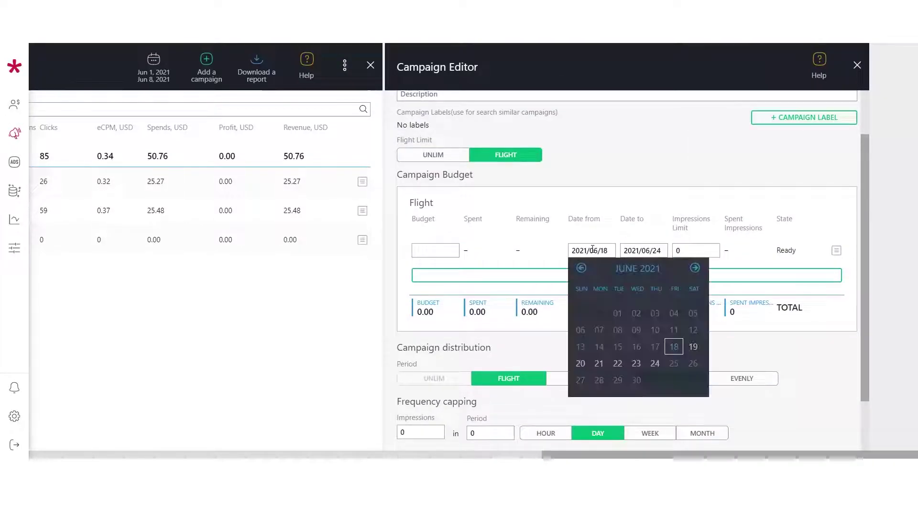
{"action": "left_click", "coordinate": [693, 347]}
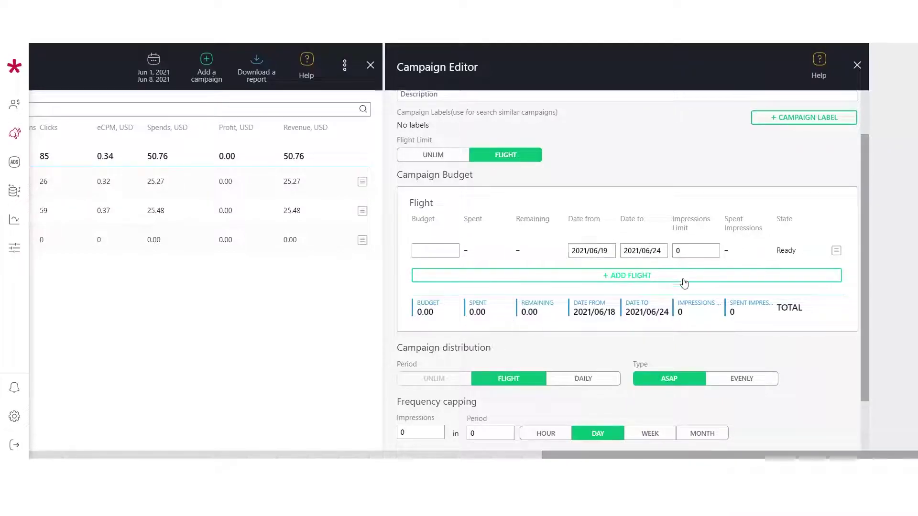
{"action": "left_click", "coordinate": [643, 251]}
{"action": "left_click", "coordinate": [654, 268]}
{"action": "left_click", "coordinate": [653, 268]}
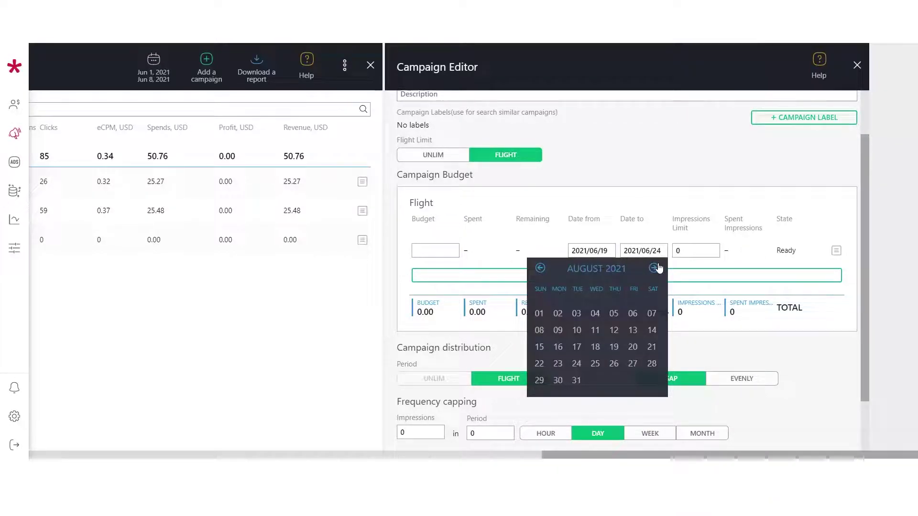
{"action": "left_click", "coordinate": [651, 331]}
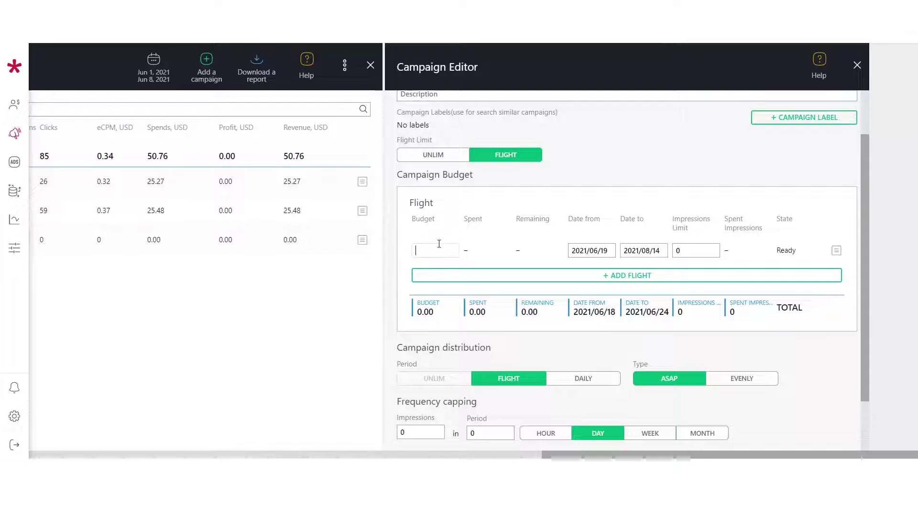
Give the first flight a budget of 1000 and an impressions limit of 1200
{"action": "type", "text": "1000"}
{"action": "left_click", "coordinate": [683, 244]}
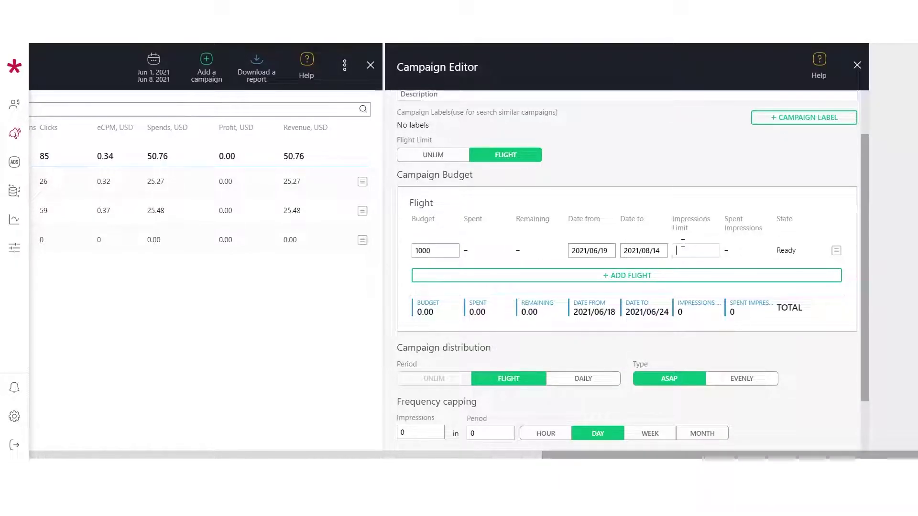
{"action": "type", "text": "1200"}
Add two more flights to the campaign budget and set each one's budget to 1000
{"action": "left_click", "coordinate": [632, 276]}
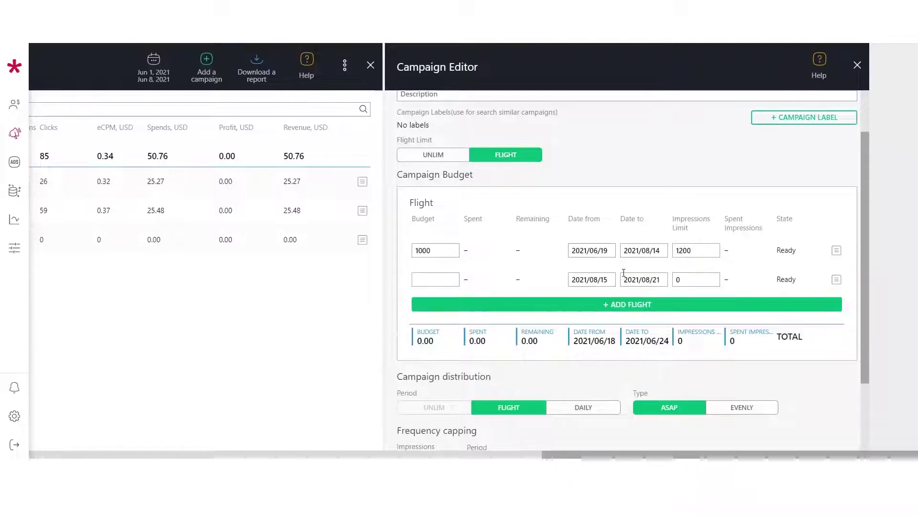
{"action": "left_click", "coordinate": [622, 306]}
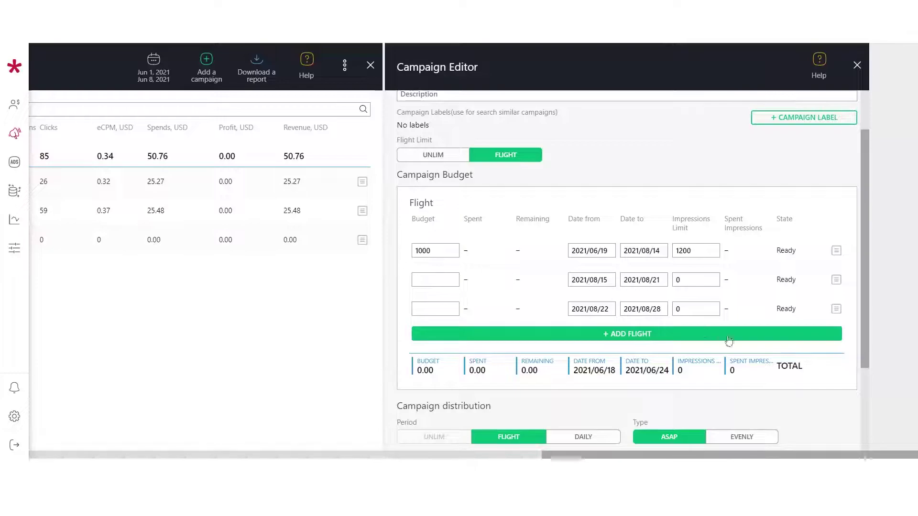
{"action": "left_click", "coordinate": [421, 280]}
{"action": "type", "text": "1000"}
{"action": "left_click", "coordinate": [420, 308]}
{"action": "type", "text": "1000"}
Try a daily campaign distribution with a daily budget of 100 USD, and return the period to Flight
{"action": "scroll", "coordinate": [512, 321], "scroll_direction": "down", "scroll_amount": 3}
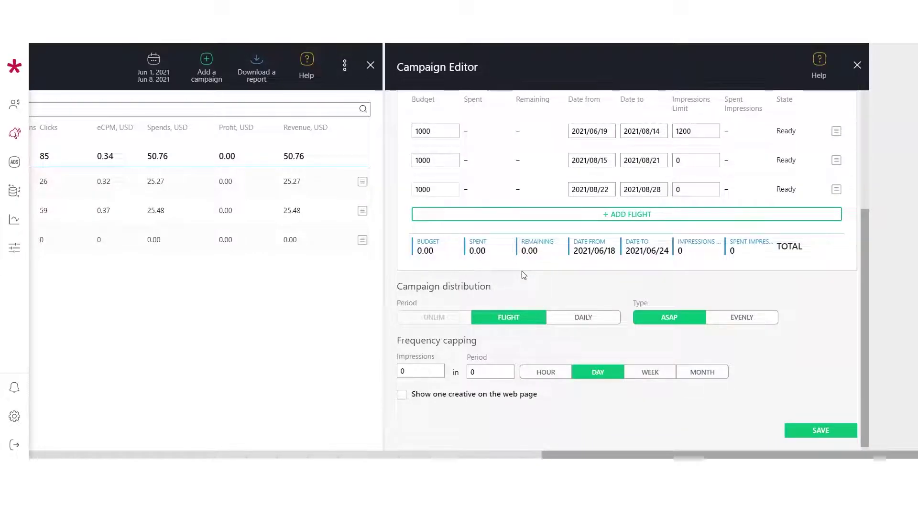
{"action": "left_click", "coordinate": [583, 319]}
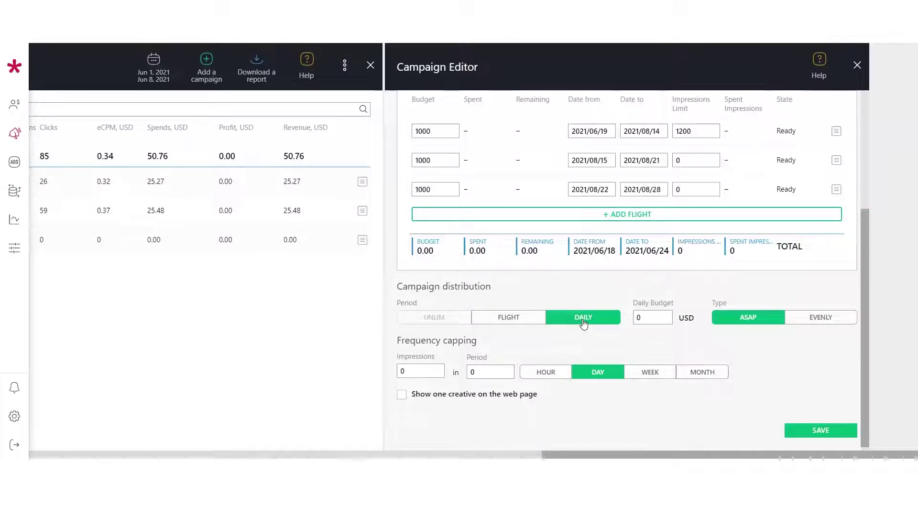
{"action": "left_click", "coordinate": [646, 318]}
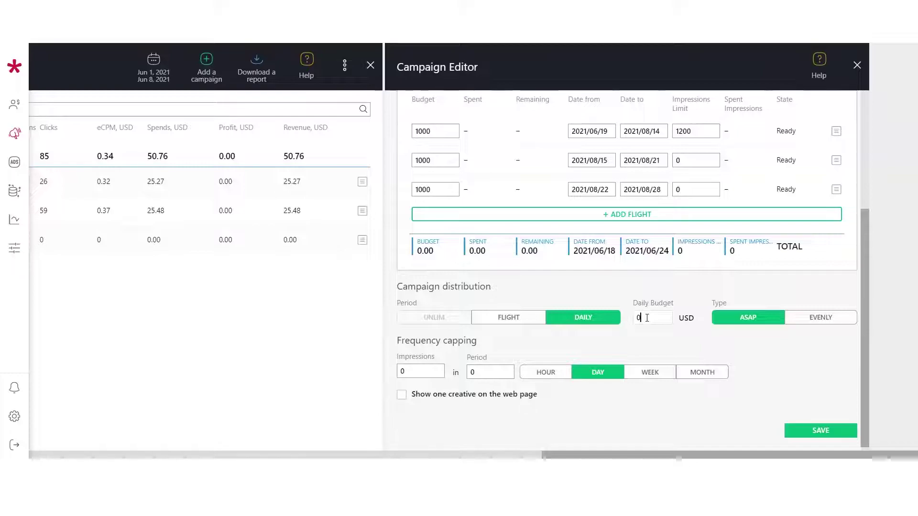
{"action": "key", "text": "BackSpace"}
{"action": "type", "text": "1000"}
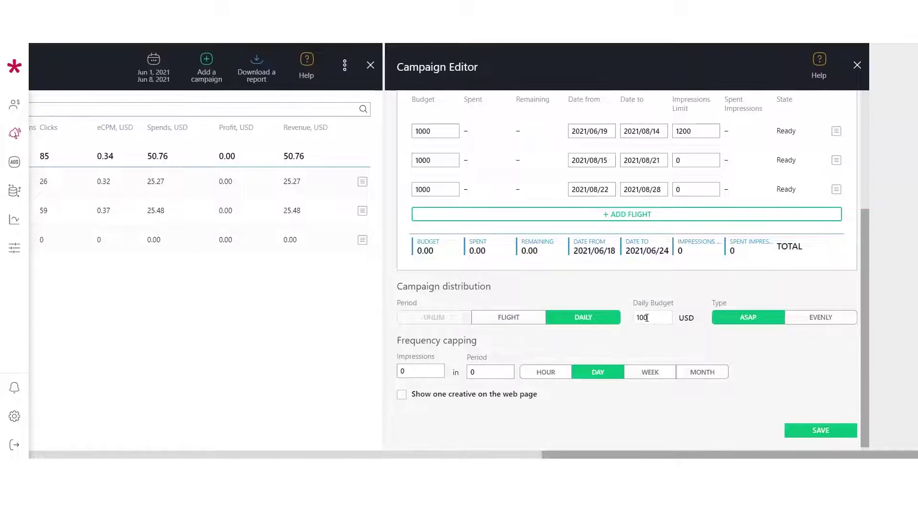
{"action": "left_click", "coordinate": [524, 319]}
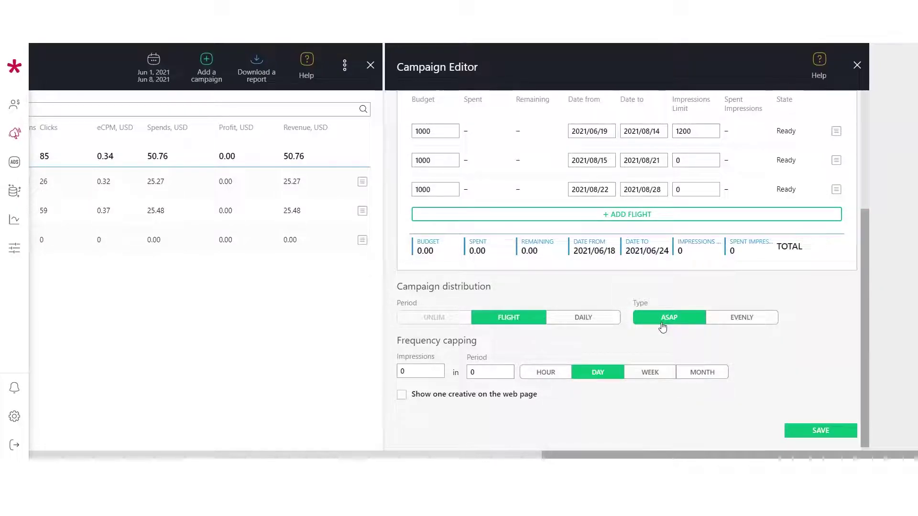
Set the distribution type to Evenly, cap the frequency at 10 impressions in 1 day, and save the campaign
{"action": "left_click", "coordinate": [742, 324]}
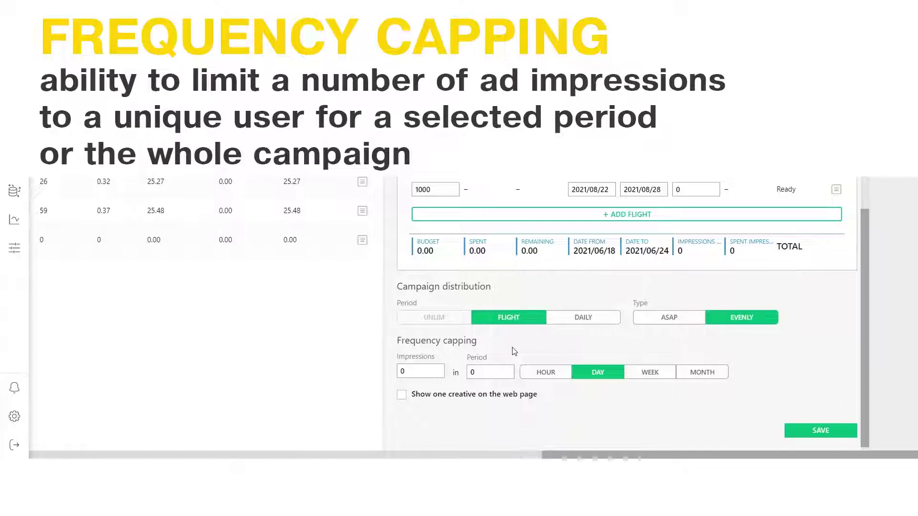
{"action": "left_click", "coordinate": [410, 371]}
{"action": "type", "text": "10"}
{"action": "key", "text": "Tab"}
{"action": "type", "text": "1"}
{"action": "scroll", "coordinate": [693, 404], "scroll_direction": "down", "scroll_amount": 1}
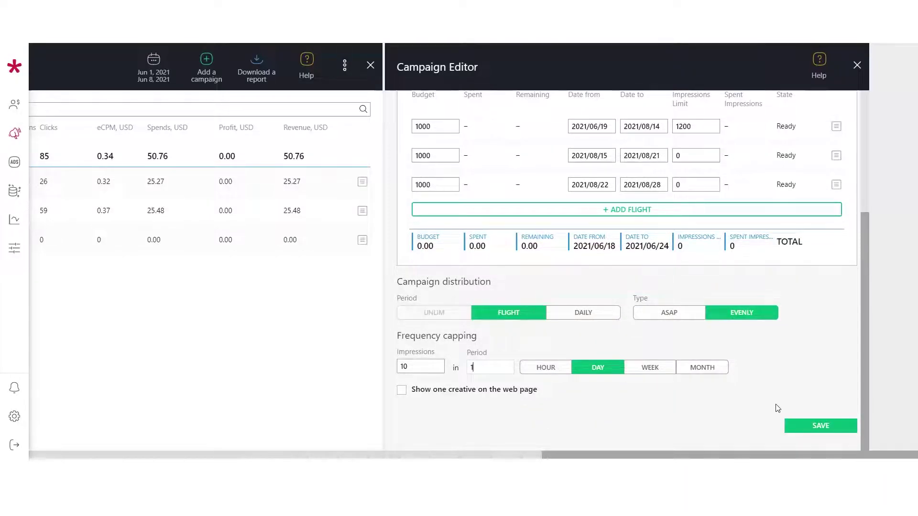
{"action": "left_click", "coordinate": [819, 429]}
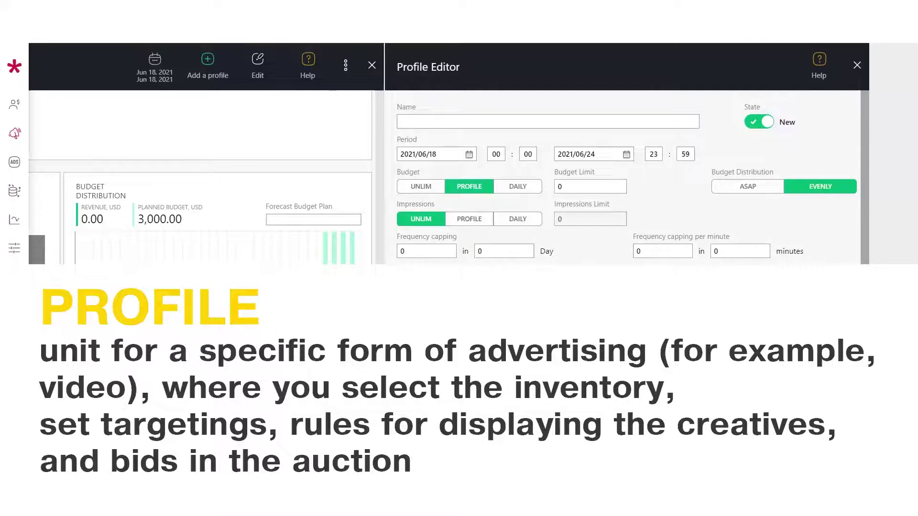
Name the new profile "Test profile" and set its budget to Unlim
{"action": "left_click", "coordinate": [408, 122]}
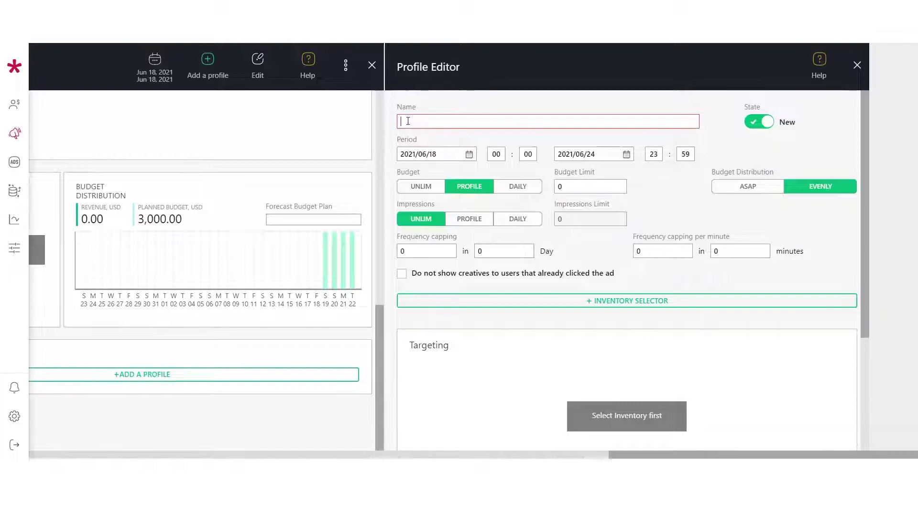
{"action": "type", "text": "Test profile"}
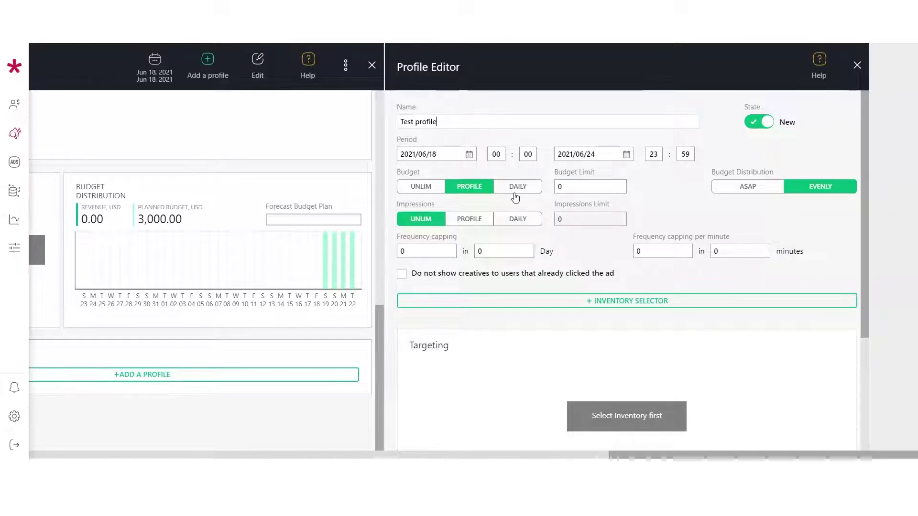
{"action": "left_click", "coordinate": [418, 187]}
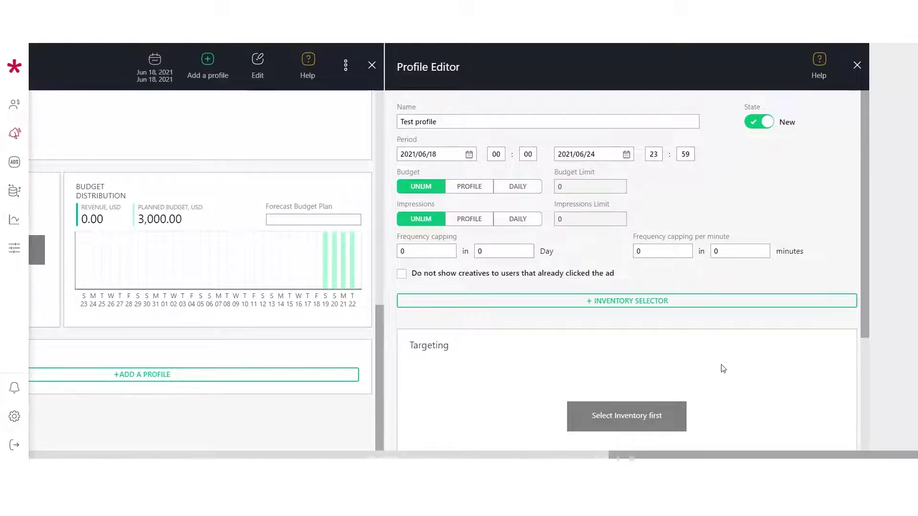
Review the BSW Banner package's details in the inventory marketplace and apply it as the profile's selected inventory
{"action": "left_click", "coordinate": [690, 302]}
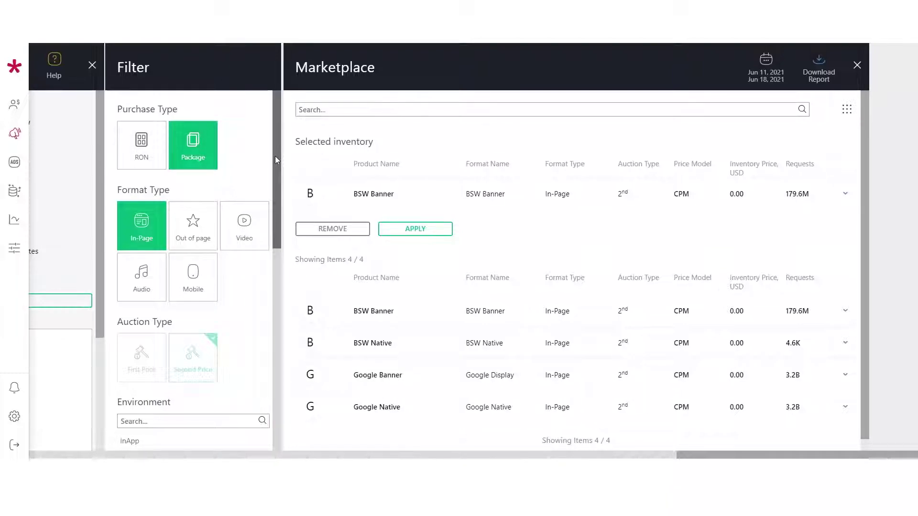
{"action": "left_click_drag", "start_coordinate": [275, 159], "coordinate": [296, 211]}
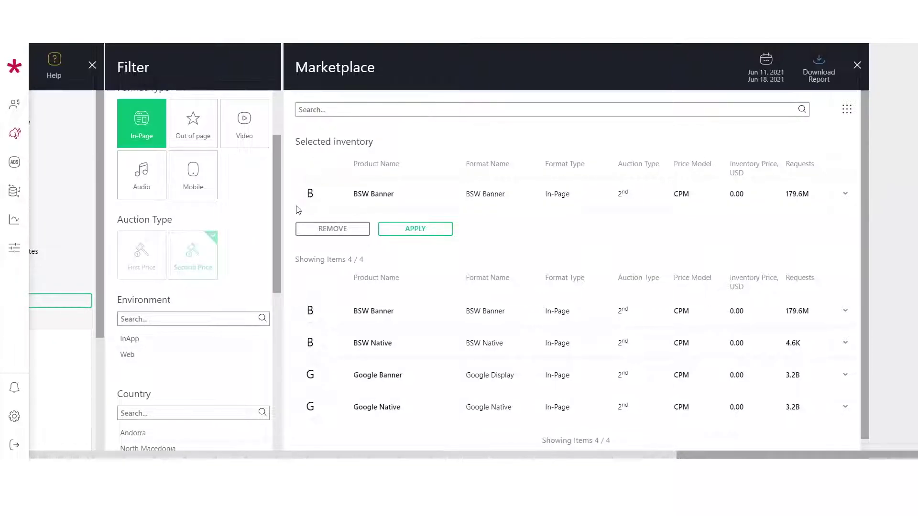
{"action": "left_click", "coordinate": [845, 311]}
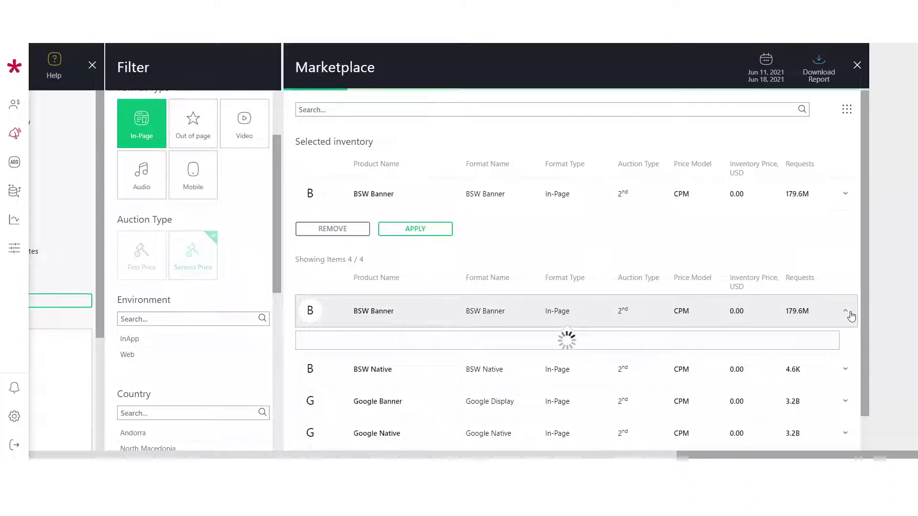
{"action": "scroll", "coordinate": [816, 303], "scroll_direction": "down", "scroll_amount": 3}
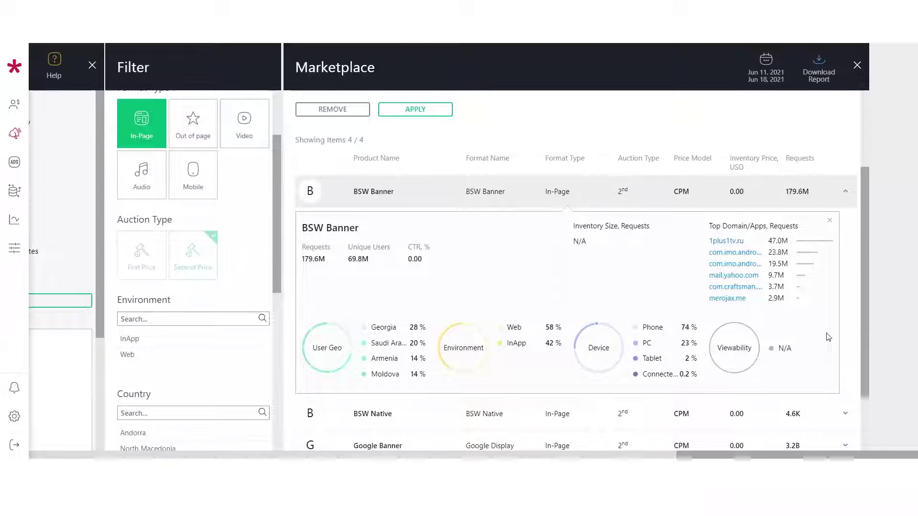
{"action": "left_click", "coordinate": [415, 109]}
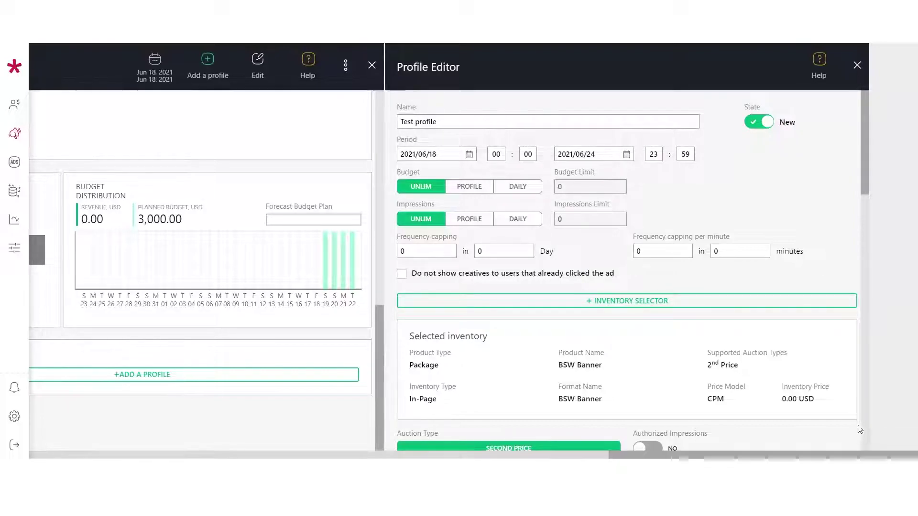
Enable authorized impressions for the profile and choose Profile Bid as its bid type
{"action": "scroll", "coordinate": [765, 301], "scroll_direction": "down", "scroll_amount": 3}
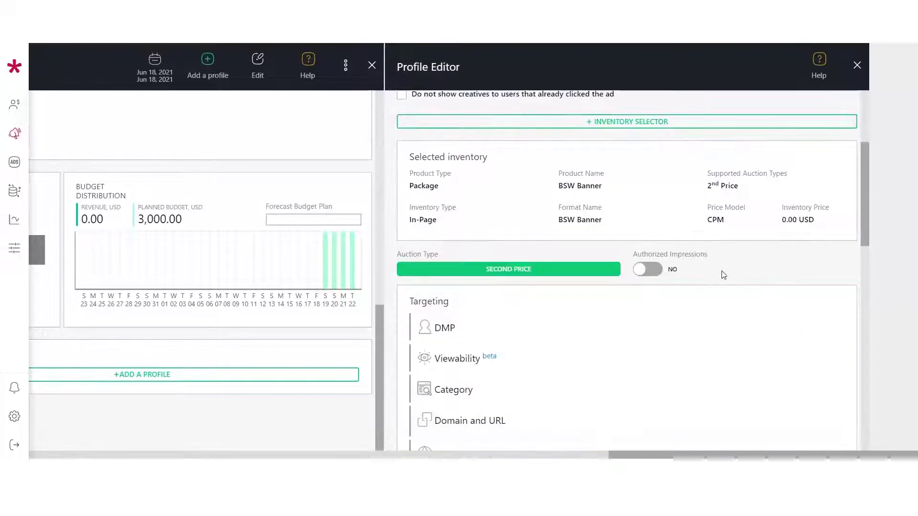
{"action": "left_click", "coordinate": [648, 270]}
{"action": "scroll", "coordinate": [554, 354], "scroll_direction": "down", "scroll_amount": 3}
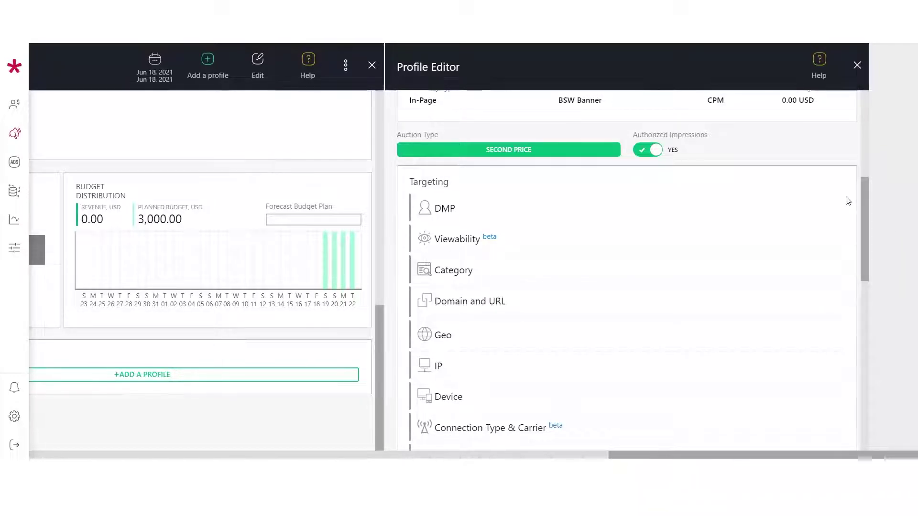
{"action": "scroll", "coordinate": [847, 200], "scroll_direction": "down", "scroll_amount": 8}
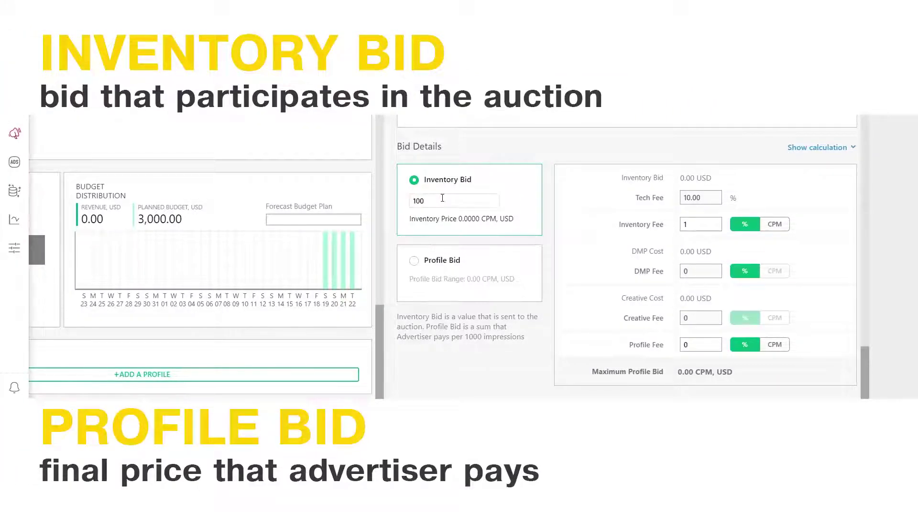
{"action": "left_click", "coordinate": [414, 262]}
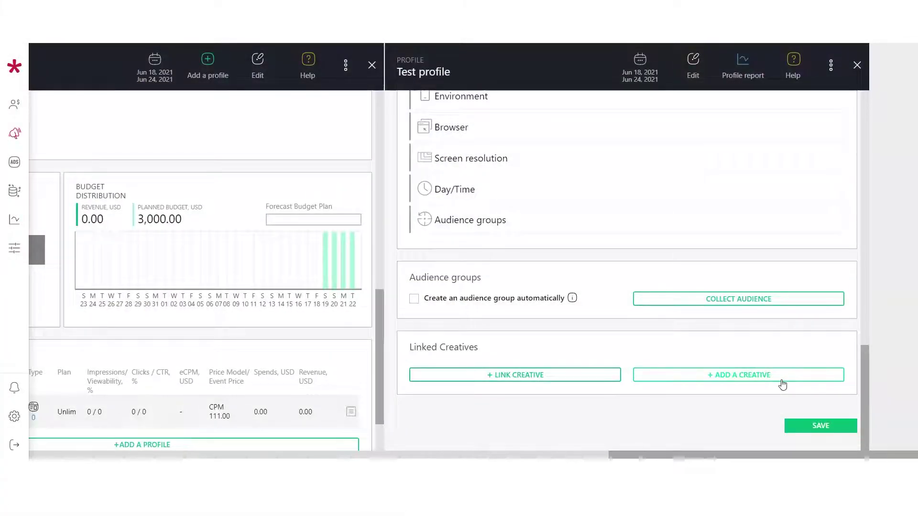
{"action": "left_click", "coordinate": [782, 376]}
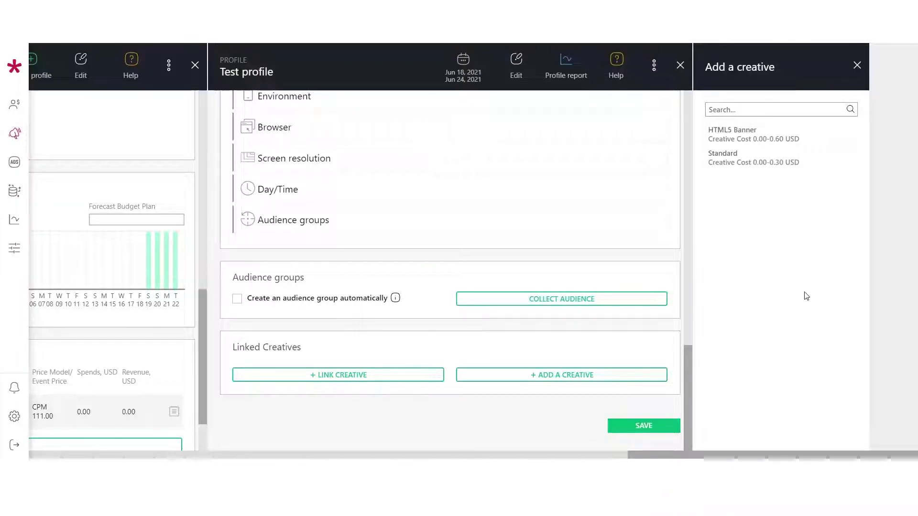
{"action": "left_click", "coordinate": [791, 159]}
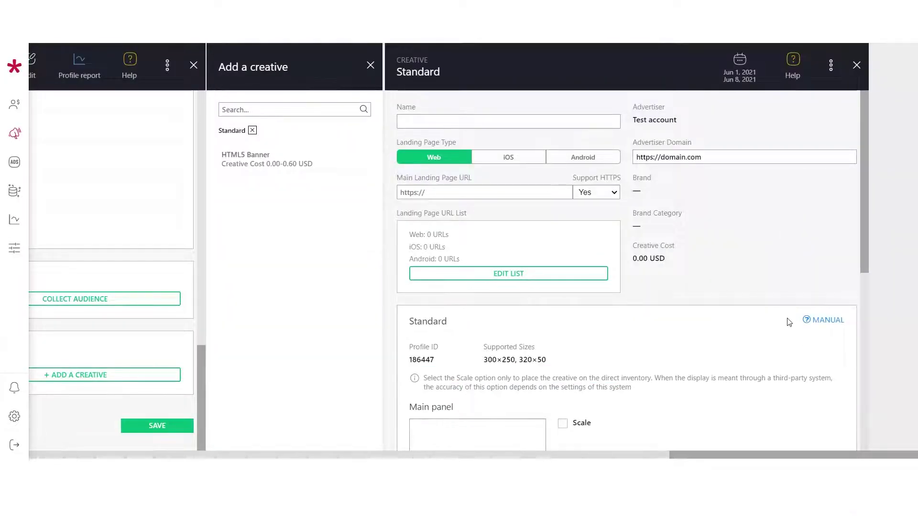
{"action": "left_click", "coordinate": [497, 126]}
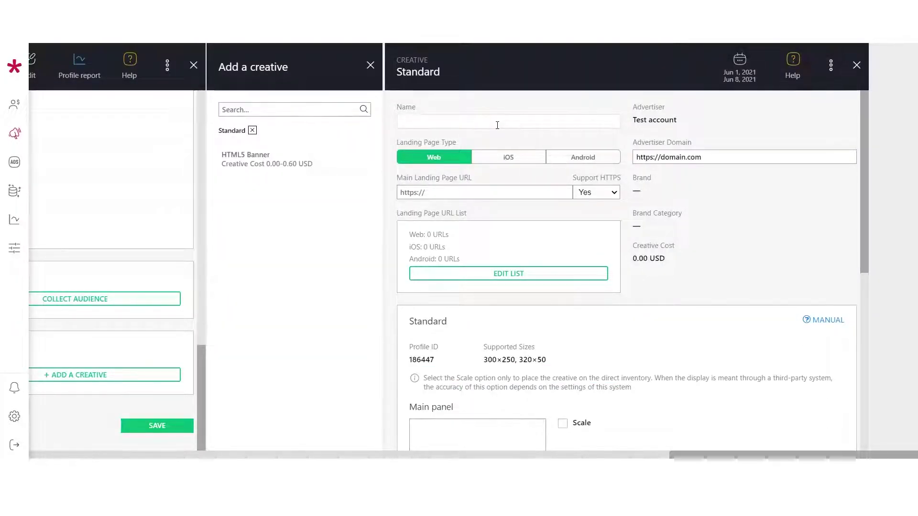
{"action": "type", "text": "Test creative"}
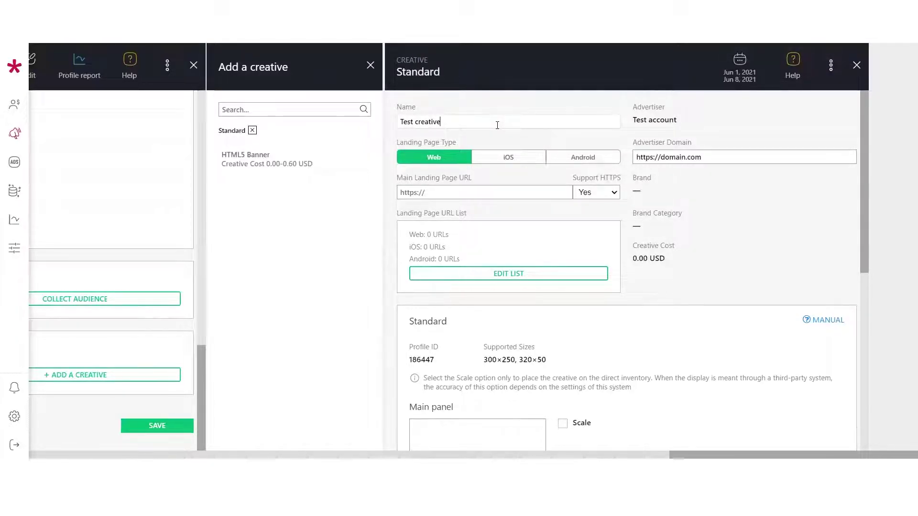
{"action": "left_click", "coordinate": [470, 192]}
{"action": "type", "text": "domain.com"}
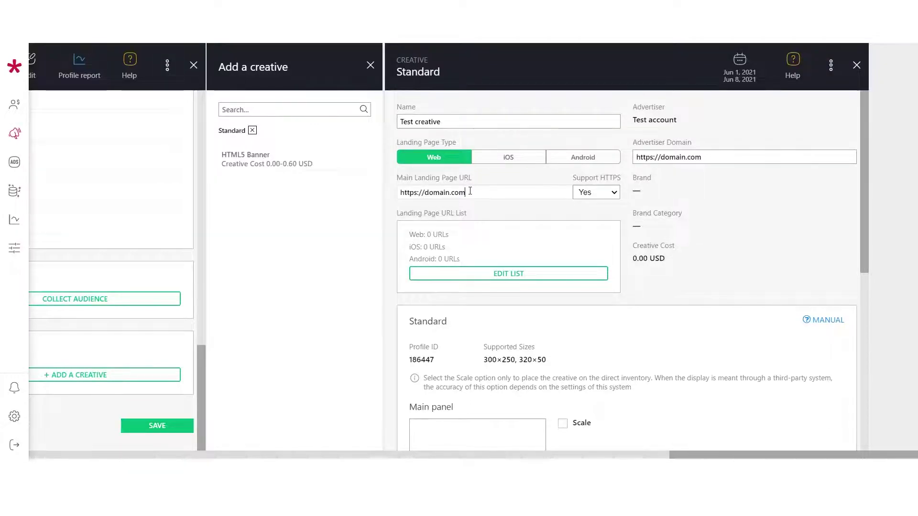
Set the creative's landing page type to Android and upload 300X250.png as its main panel image
{"action": "left_click", "coordinate": [521, 155]}
{"action": "left_click", "coordinate": [583, 158]}
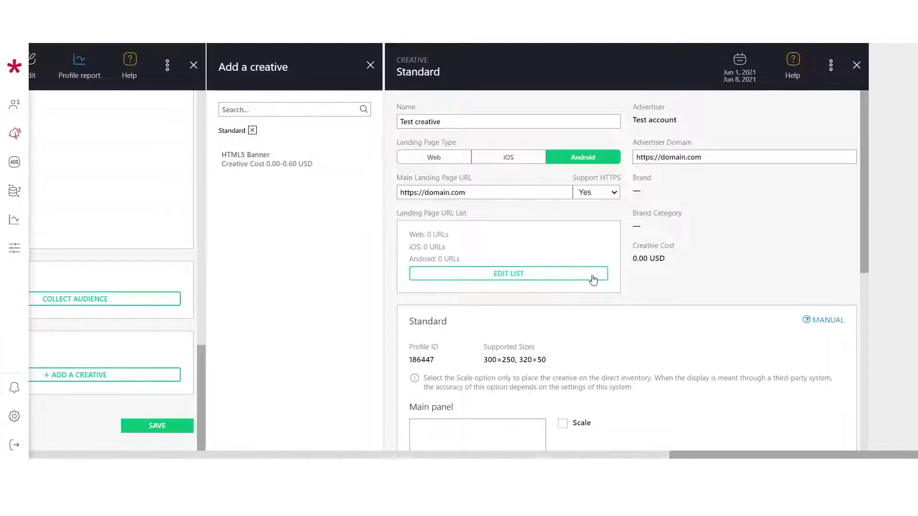
{"action": "scroll", "coordinate": [593, 297], "scroll_direction": "down", "scroll_amount": 4}
{"action": "left_click", "coordinate": [485, 400]}
{"action": "double_click", "coordinate": [207, 100]}
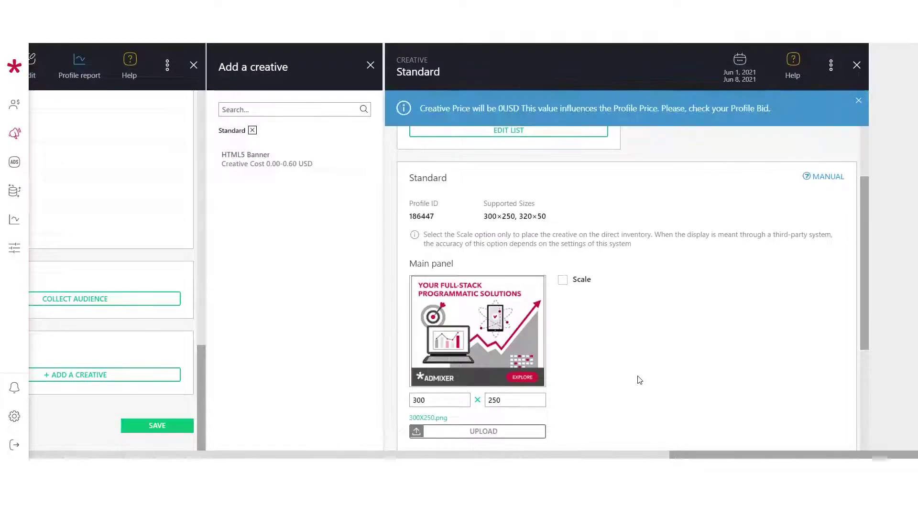
Look through the creative attributes and default event tracking options, and save the creative
{"action": "scroll", "coordinate": [639, 380], "scroll_direction": "down", "scroll_amount": 4}
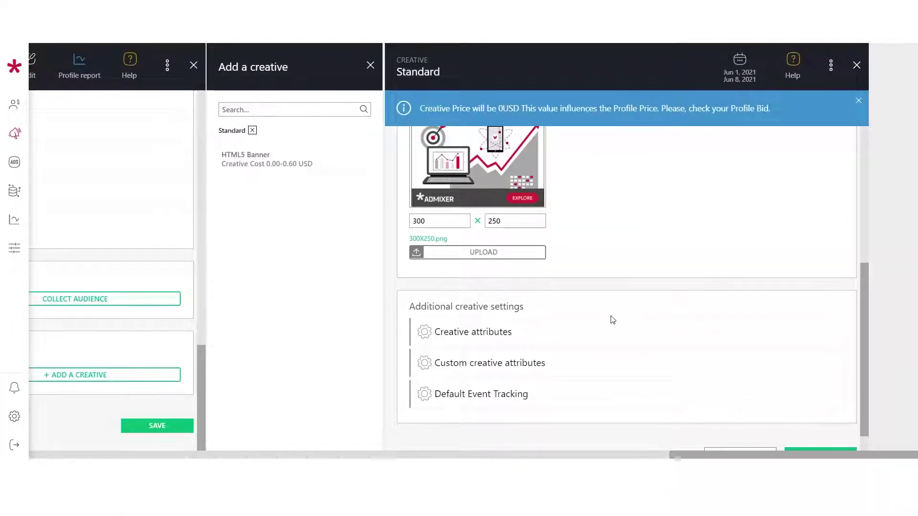
{"action": "left_click", "coordinate": [607, 331]}
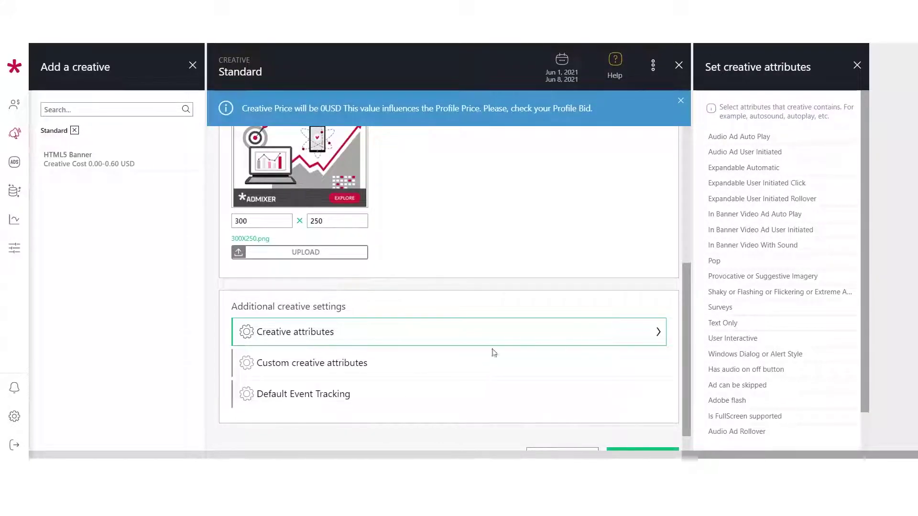
{"action": "left_click", "coordinate": [468, 388]}
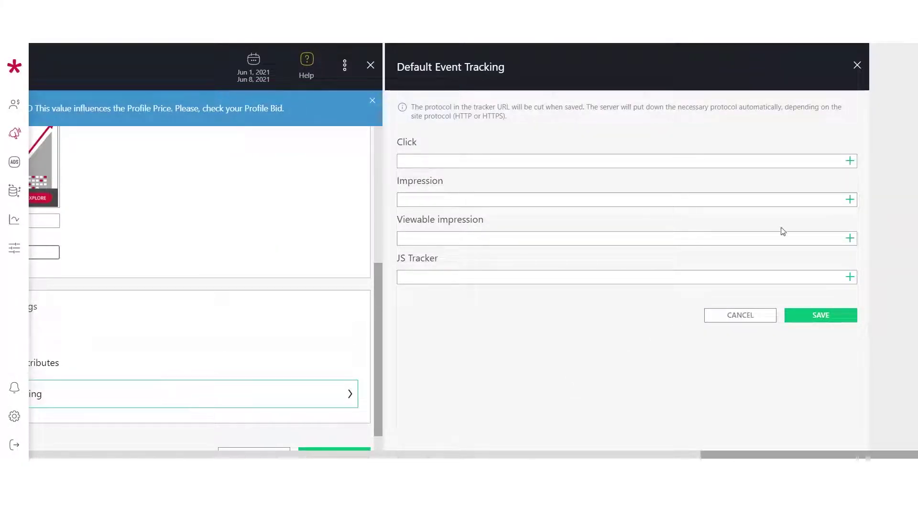
{"action": "left_click", "coordinate": [856, 65]}
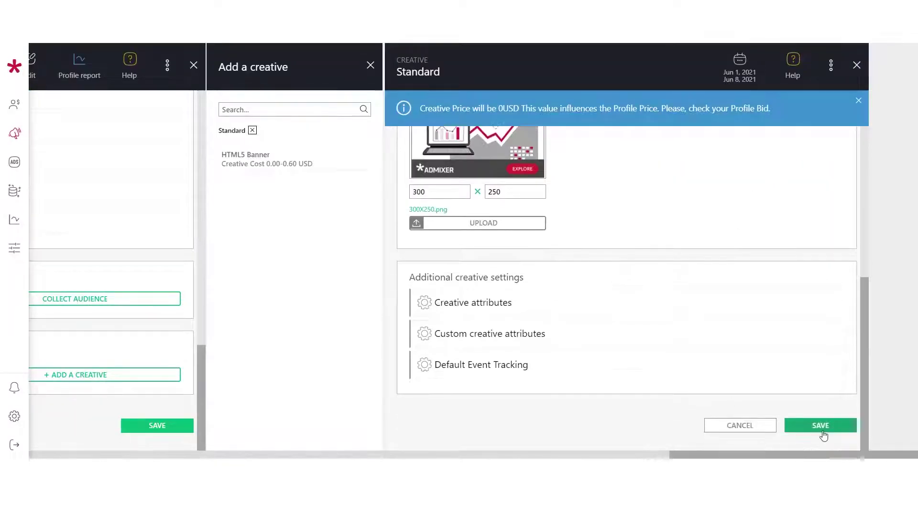
{"action": "left_click", "coordinate": [822, 426]}
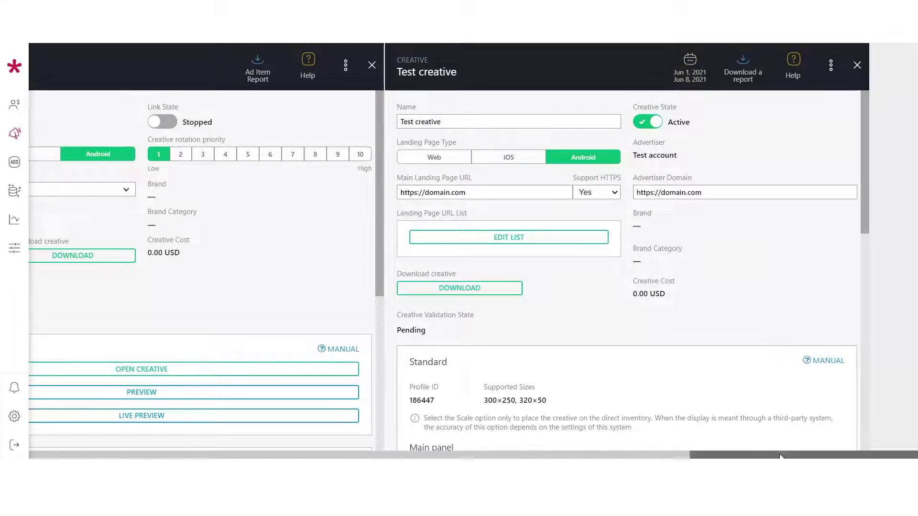
Activate the link state of the Test creative ad item
{"action": "left_click_drag", "start_coordinate": [780, 456], "coordinate": [699, 442]}
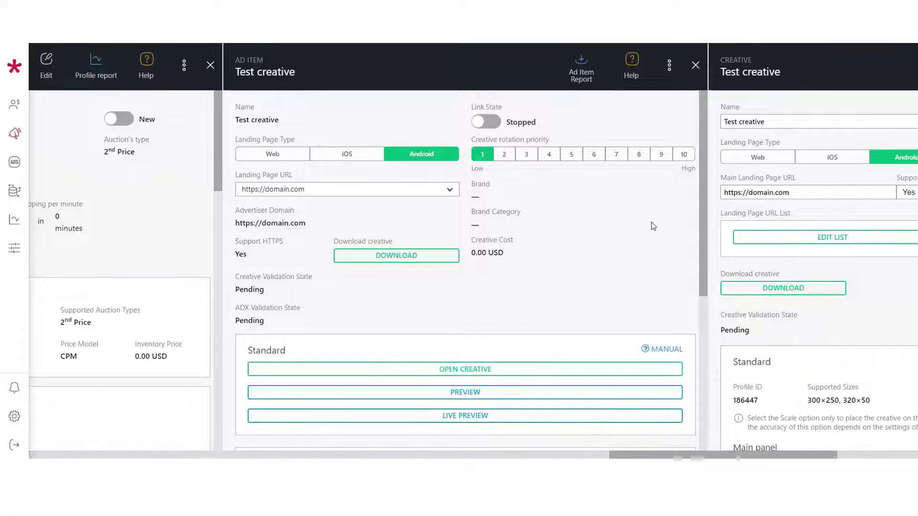
{"action": "scroll", "coordinate": [651, 225], "scroll_direction": "down", "scroll_amount": 5}
{"action": "scroll", "coordinate": [652, 226], "scroll_direction": "up", "scroll_amount": 5}
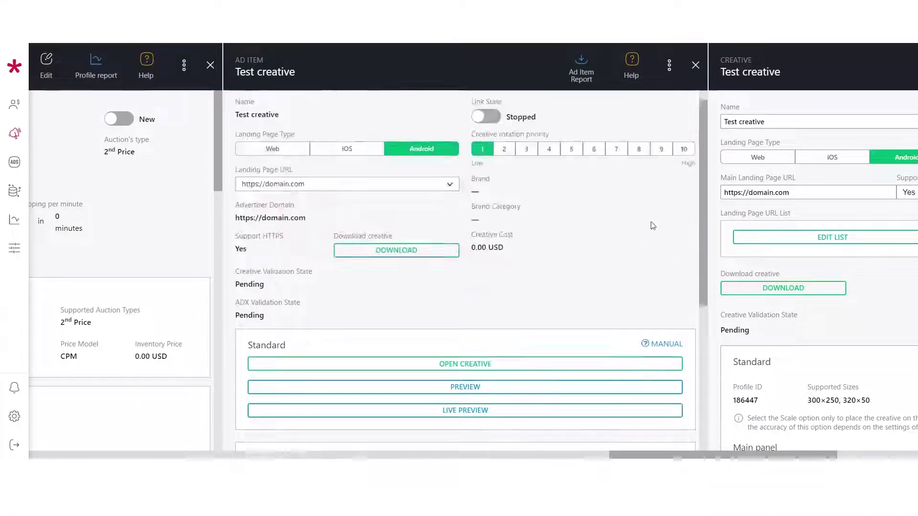
{"action": "left_click", "coordinate": [486, 122]}
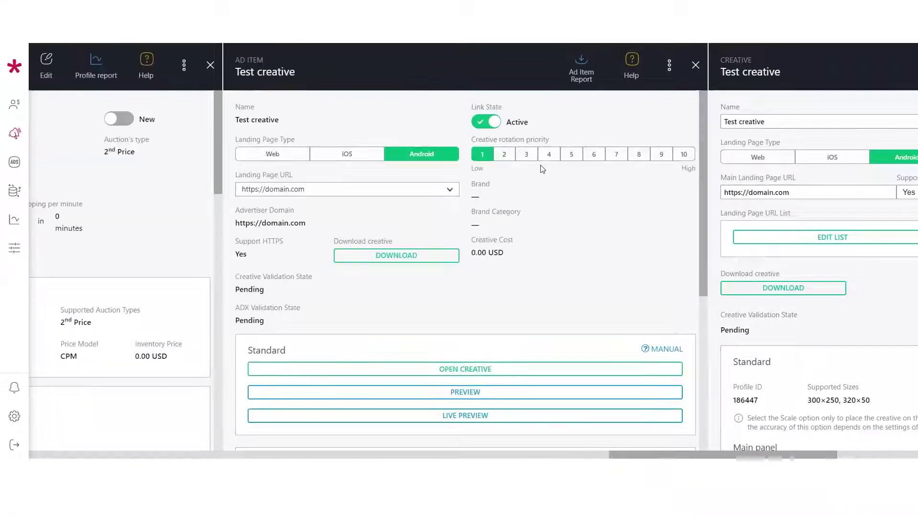
{"action": "scroll", "coordinate": [580, 262], "scroll_direction": "down", "scroll_amount": 5}
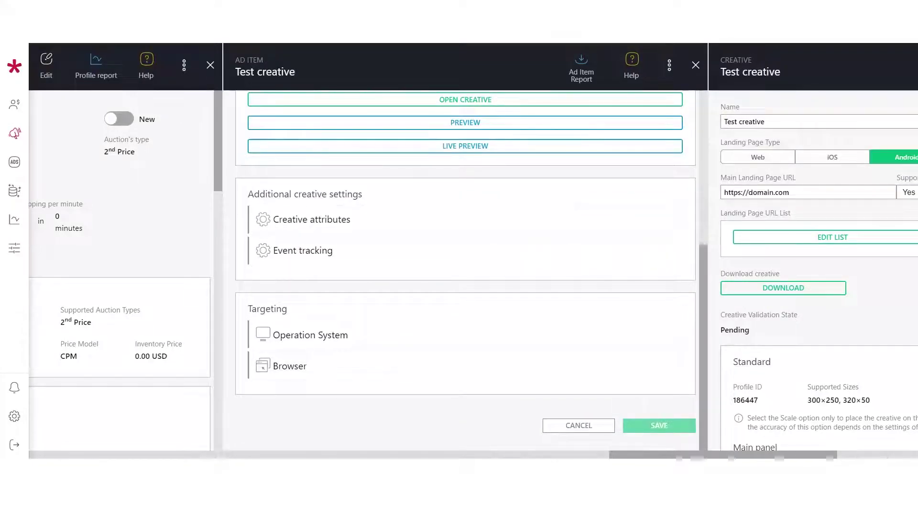
Check the creative linked to Test profile and activate the profile
{"action": "scroll", "coordinate": [707, 446], "scroll_direction": "left", "scroll_amount": 10}
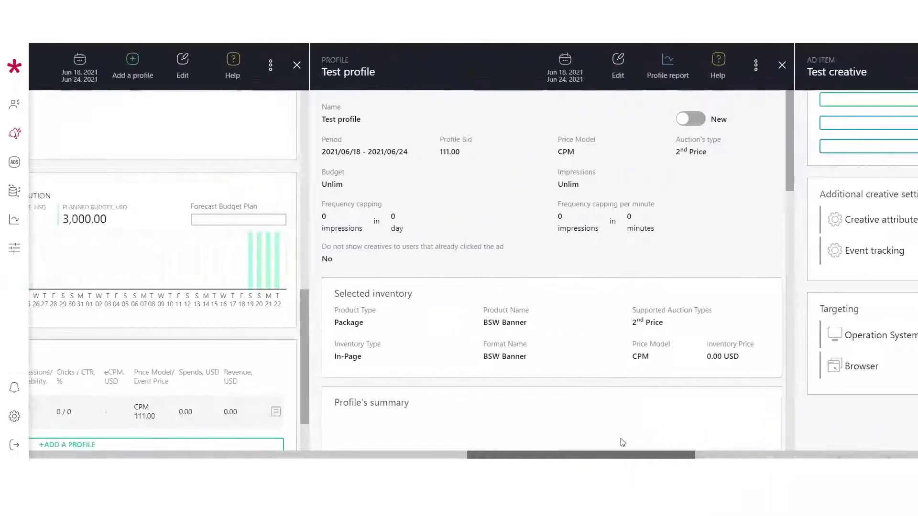
{"action": "scroll", "coordinate": [583, 199], "scroll_direction": "down", "scroll_amount": 10}
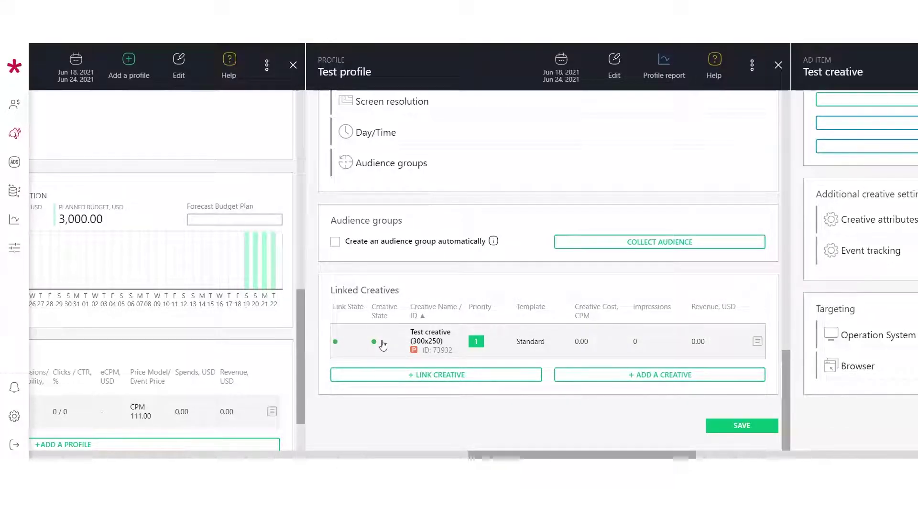
{"action": "scroll", "coordinate": [674, 317], "scroll_direction": "up", "scroll_amount": 12}
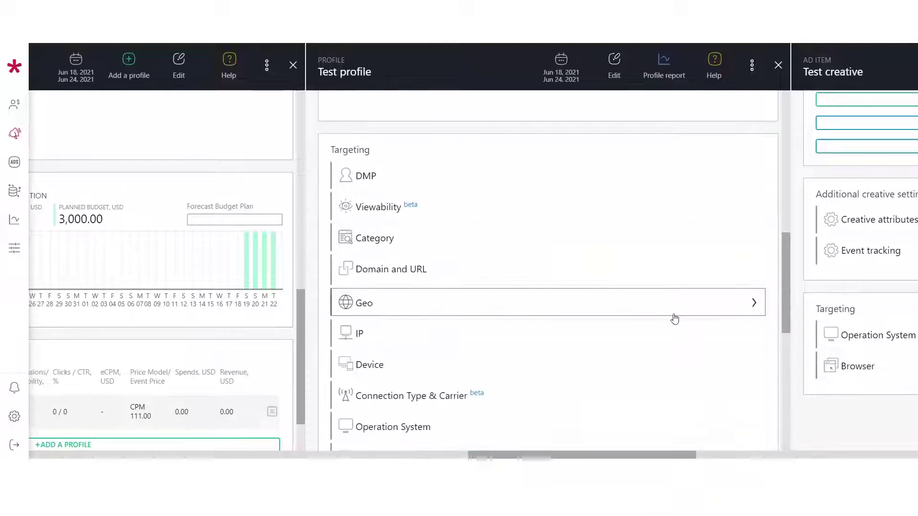
{"action": "scroll", "coordinate": [681, 321], "scroll_direction": "up", "scroll_amount": 3}
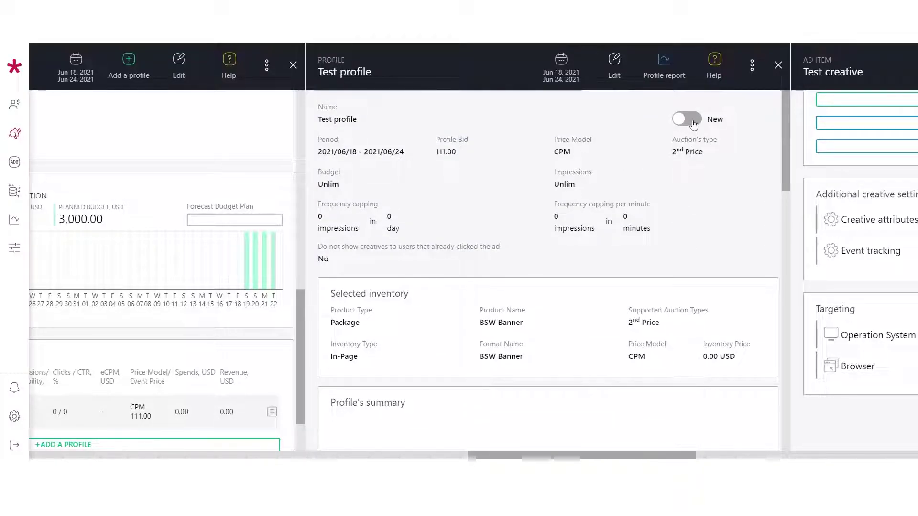
{"action": "left_click", "coordinate": [687, 119]}
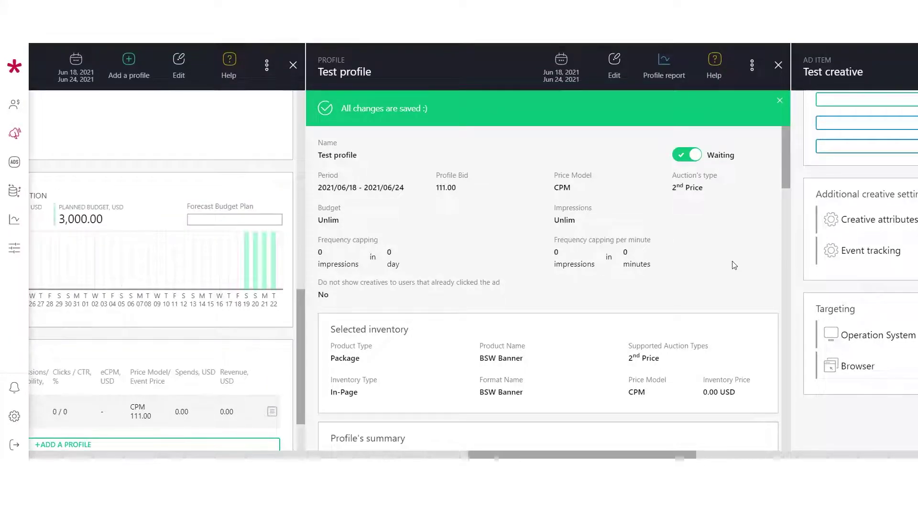
Browse the Help contents from the dashboard and return to the dashboard
{"action": "left_click", "coordinate": [15, 66]}
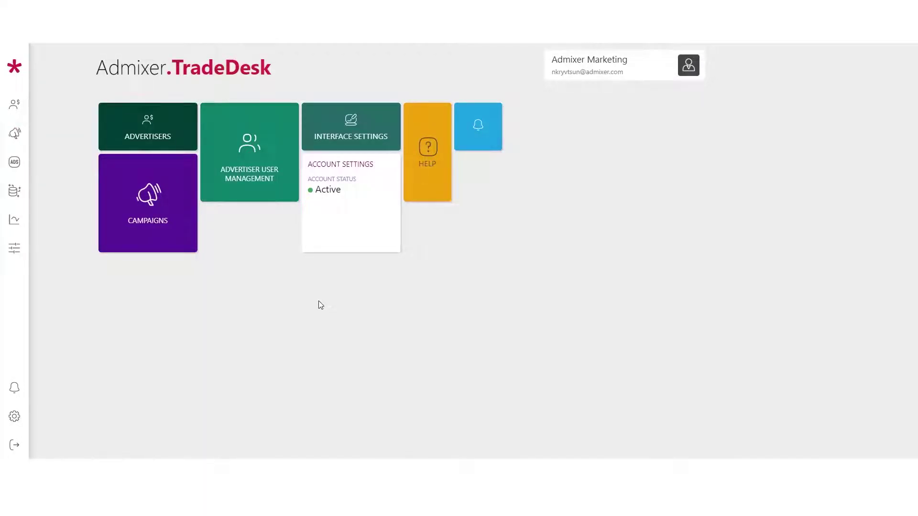
{"action": "left_click", "coordinate": [421, 191]}
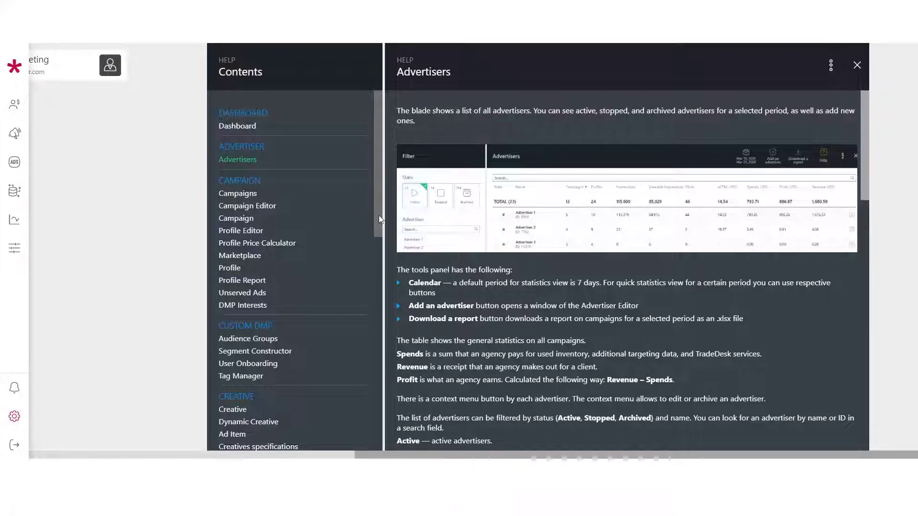
{"action": "left_click_drag", "start_coordinate": [379, 219], "coordinate": [406, 336]}
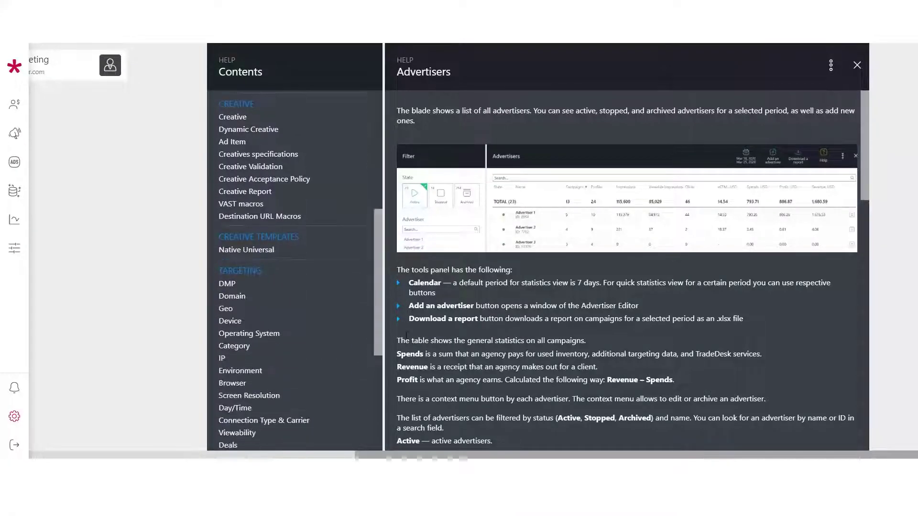
{"action": "left_click", "coordinate": [15, 69]}
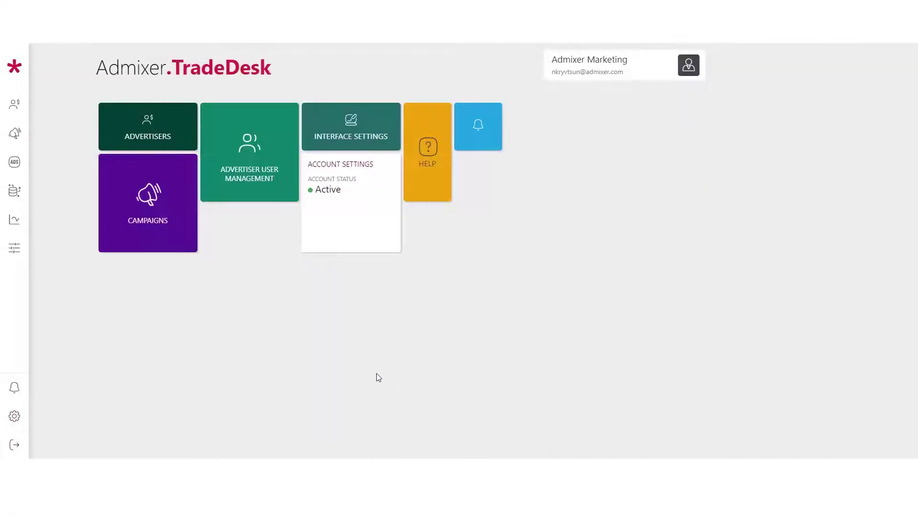